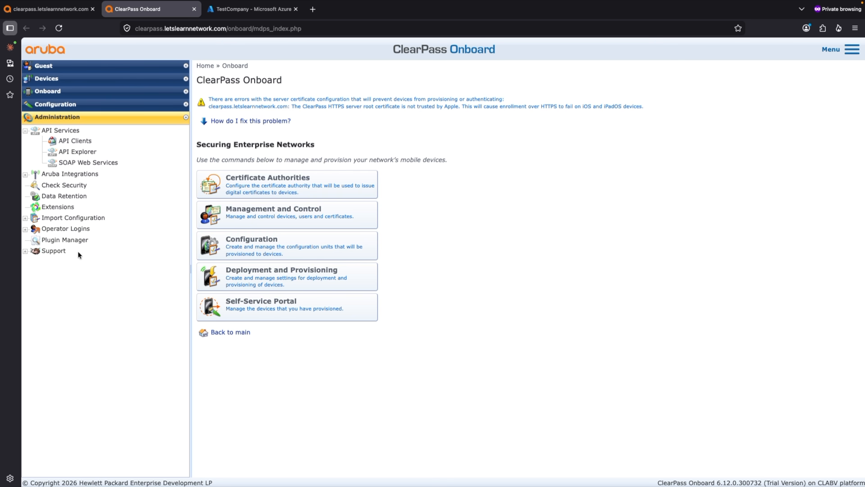
Browse the extensions available for installation under Administration and select the Intune SCEP entry
click(60, 208)
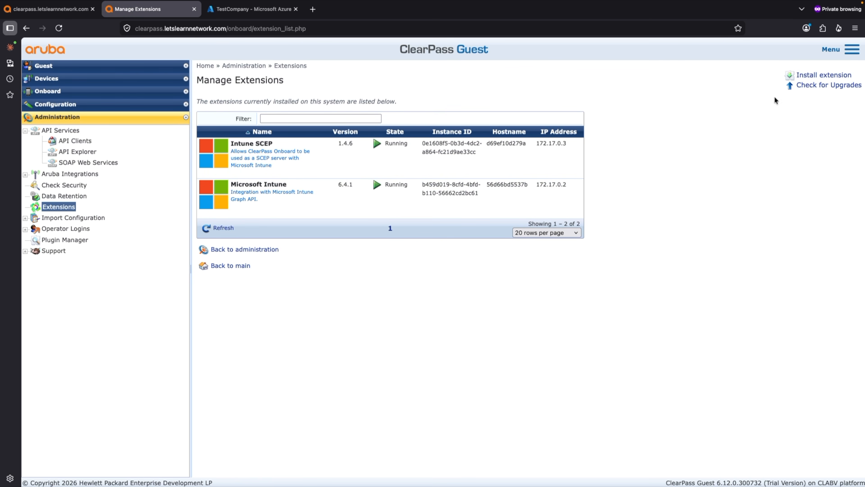
click(823, 76)
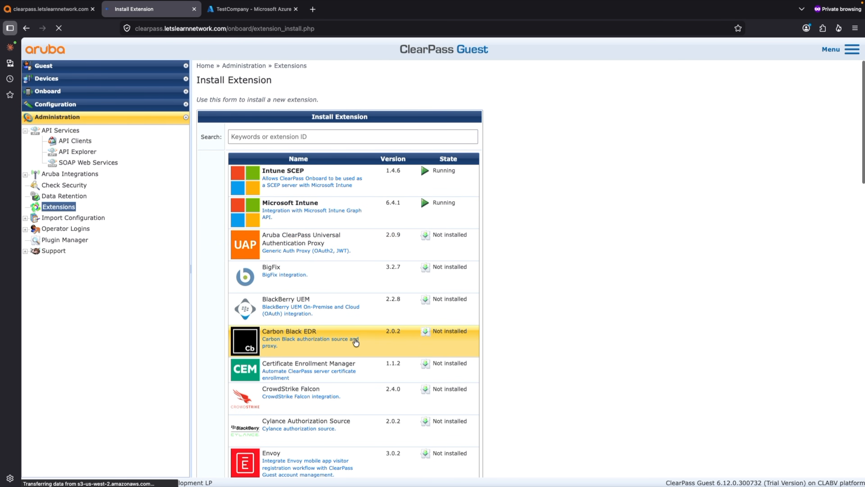
scroll(356, 341, down, 10)
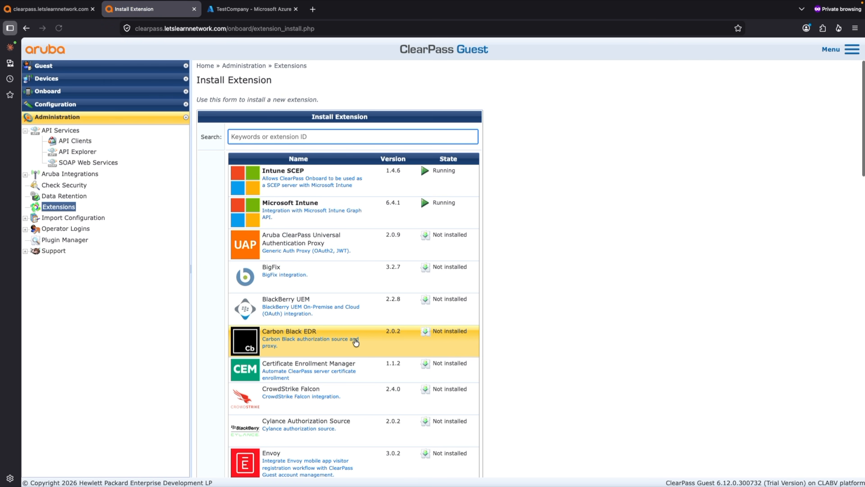
scroll(356, 341, down, 9)
scroll(356, 341, down, 2)
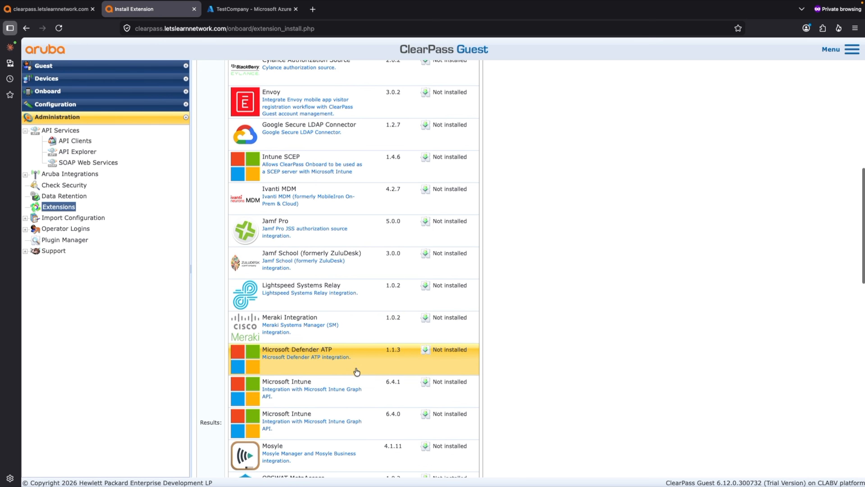
scroll(348, 413, down, 4)
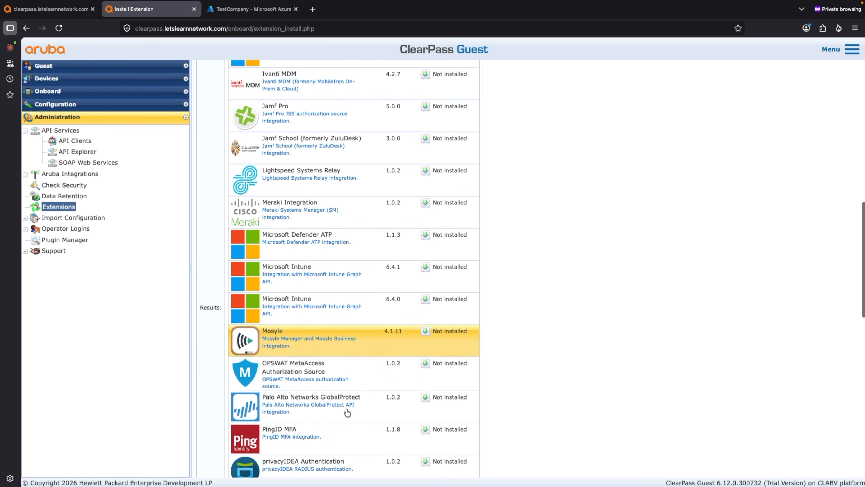
scroll(347, 412, up, 9)
scroll(348, 413, up, 5)
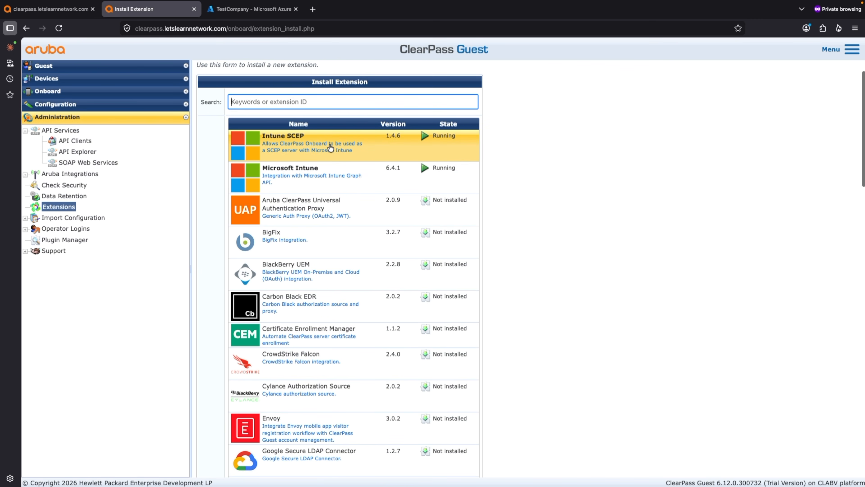
click(340, 143)
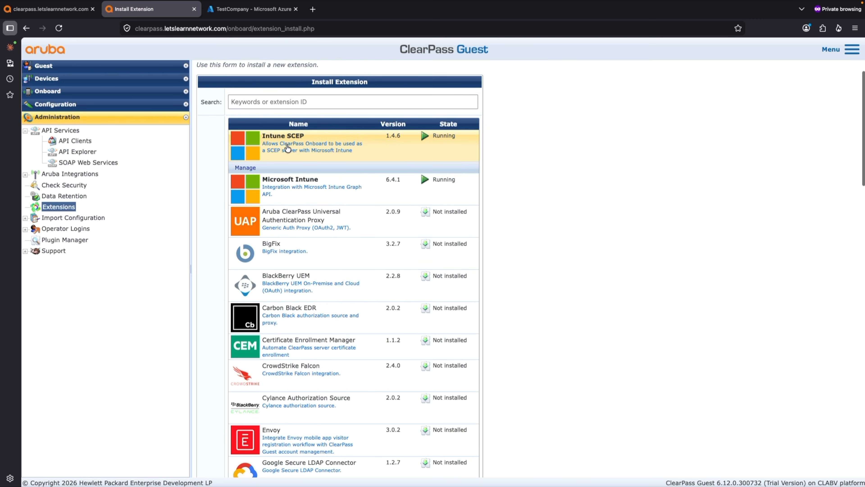
Return to the installed extensions and open the Intune SCEP extension's configuration
click(67, 207)
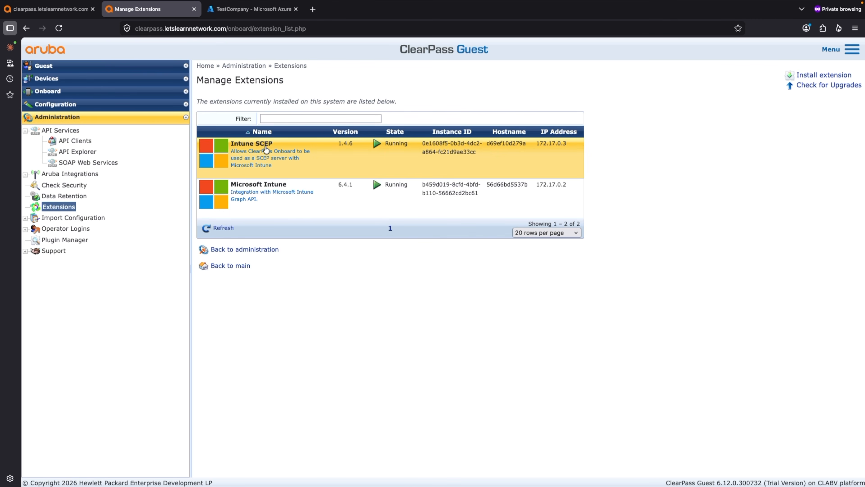
click(257, 146)
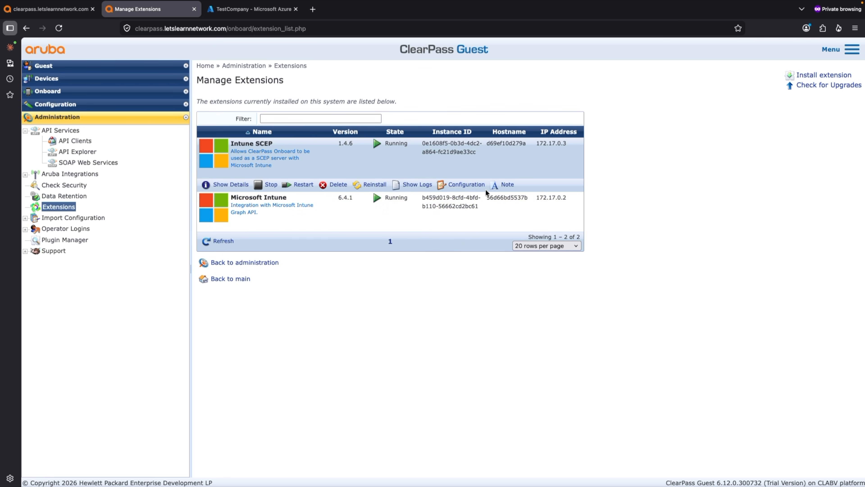
click(469, 189)
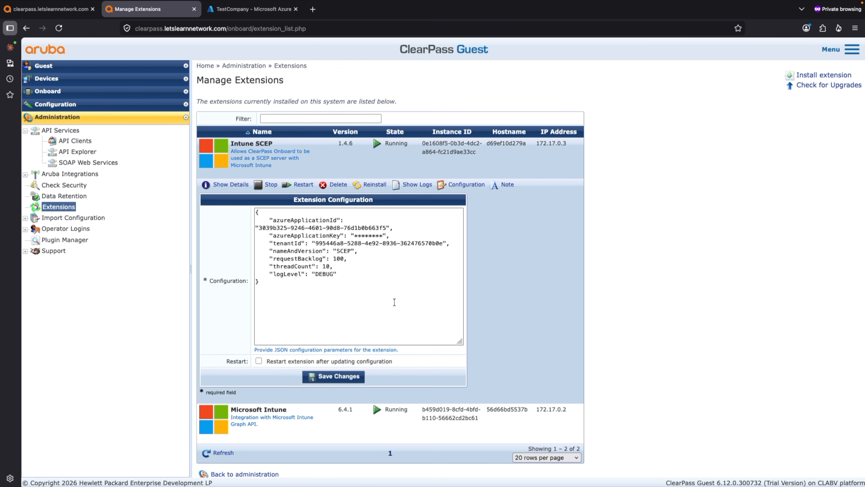
Switch to the Azure portal and review TestCompany's tenant overview and the ClearPass-SCEP app registration's client ID and API permissions
click(257, 12)
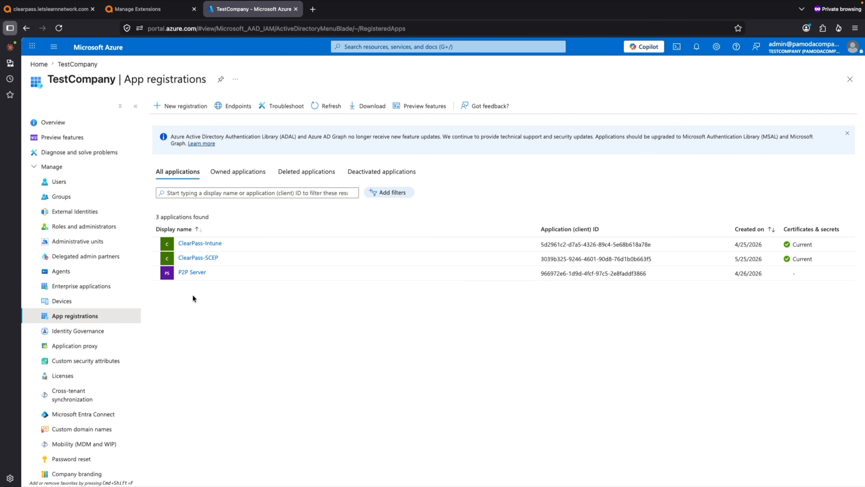
click(49, 122)
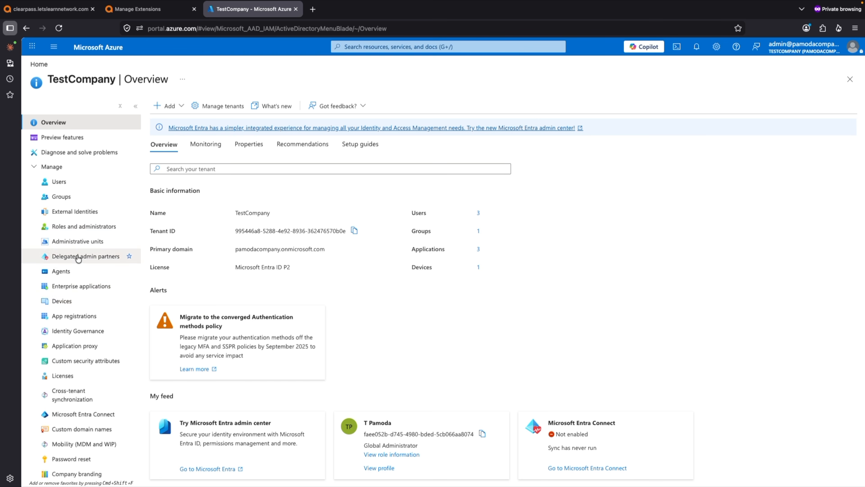
click(72, 317)
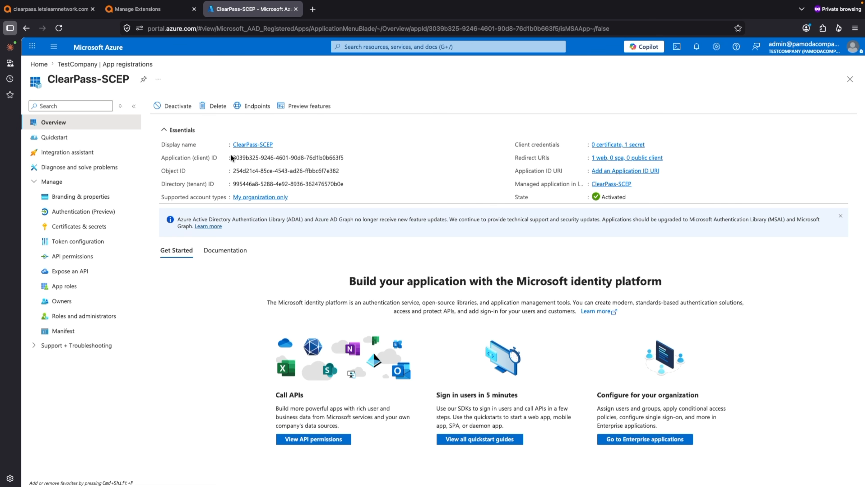
mouse_move(233, 161)
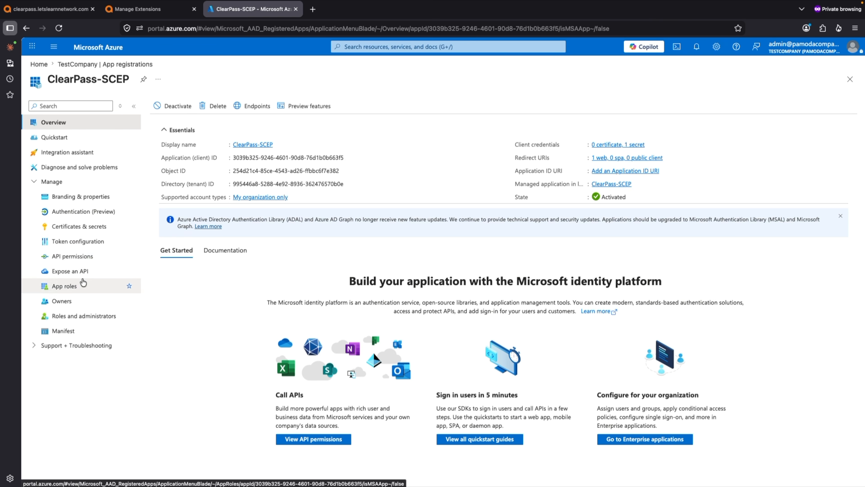
click(76, 260)
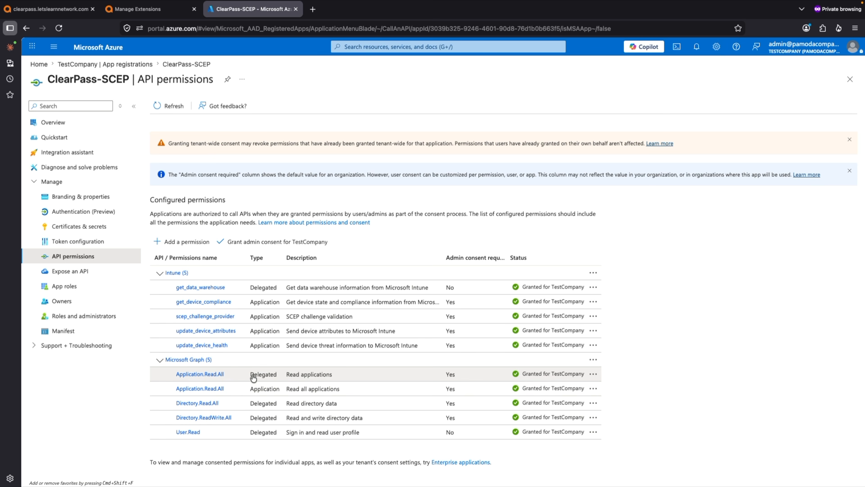
Switch back to ClearPass and examine the Intune SCEP extension's logs for the web server start and loaded settings
click(138, 13)
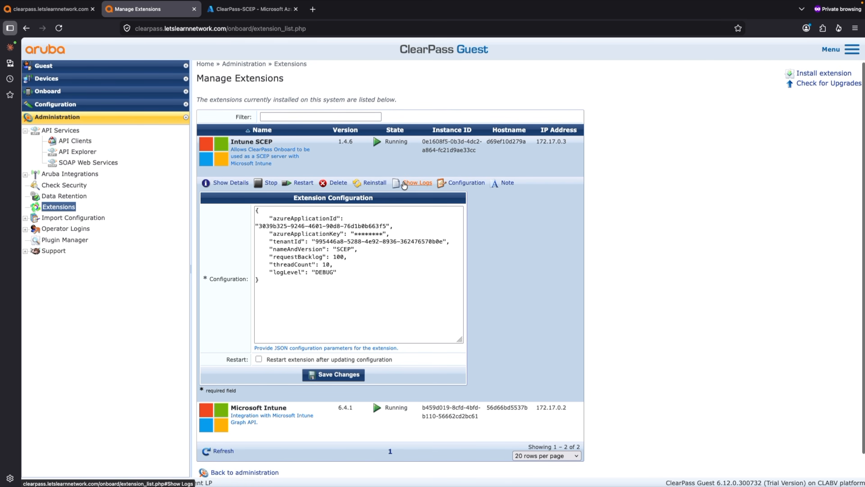
click(405, 184)
scroll(460, 267, up, 5)
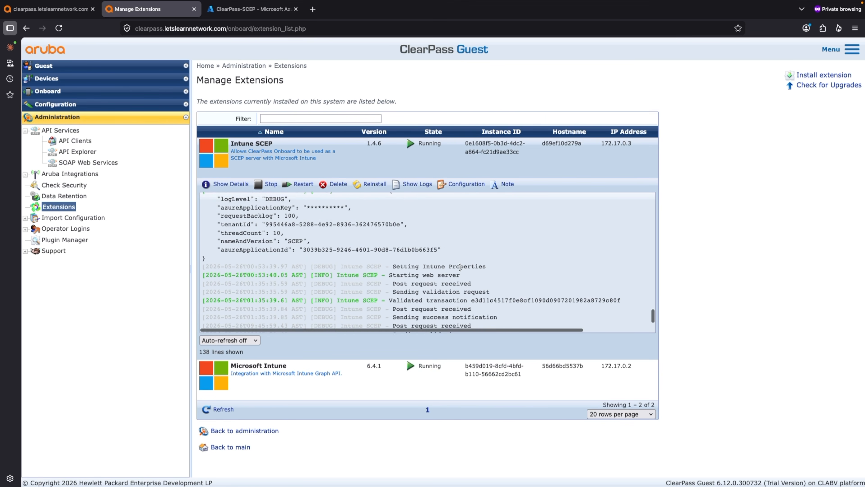
scroll(459, 267, up, 10)
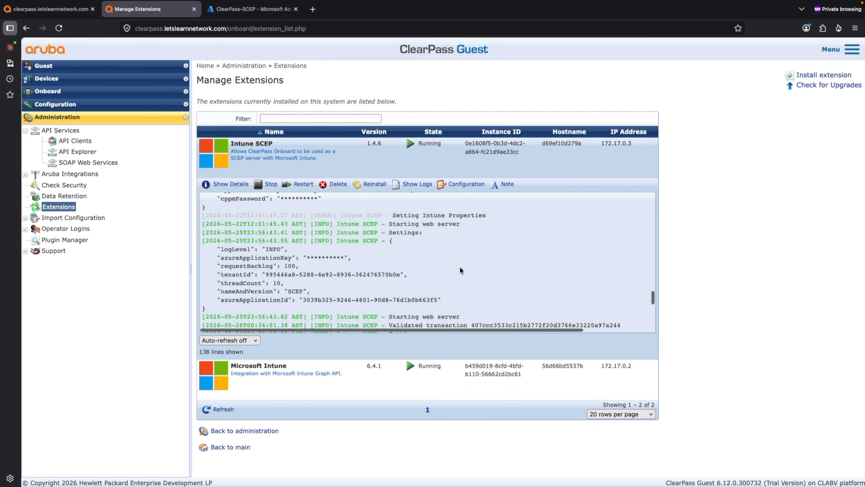
scroll(459, 267, down, 3)
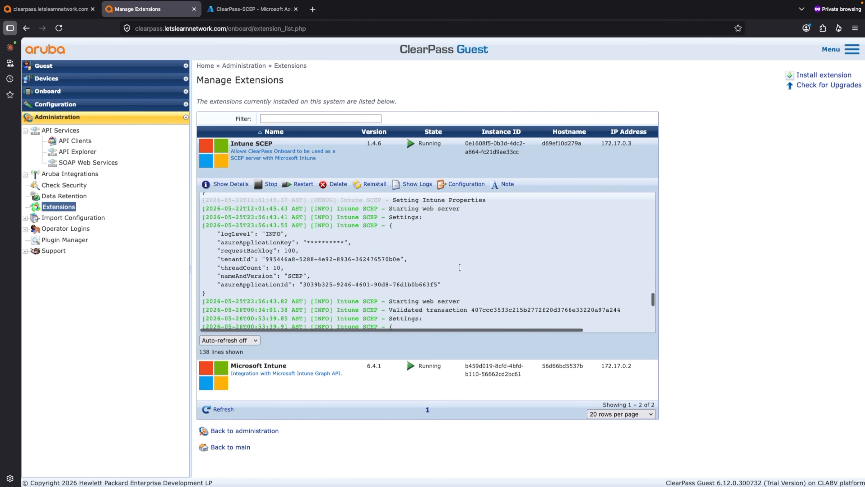
scroll(459, 267, down, 3)
scroll(460, 267, up, 3)
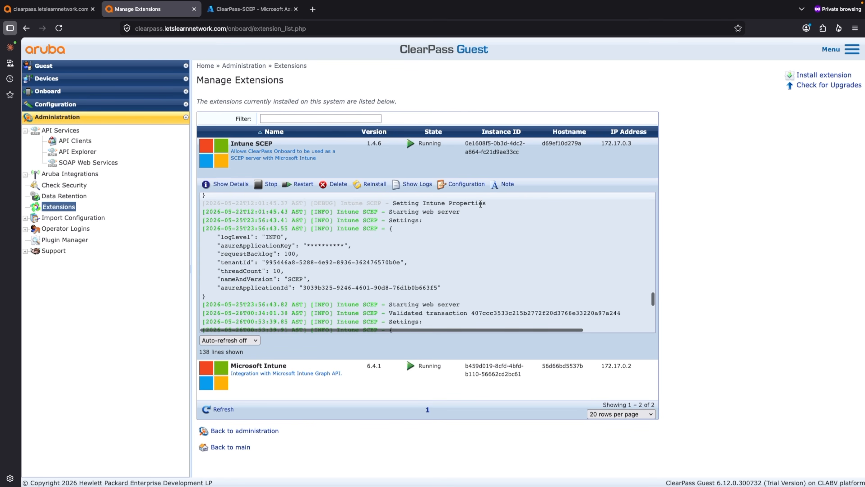
drag(464, 212, 363, 212)
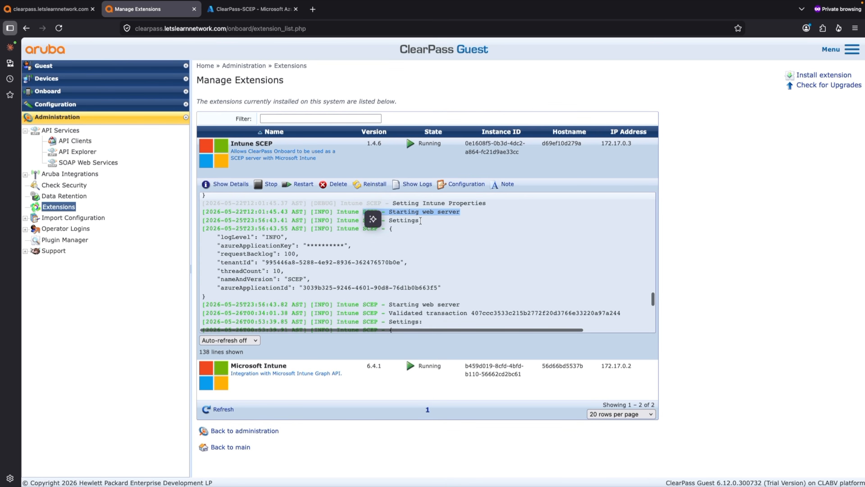
drag(423, 222, 397, 221)
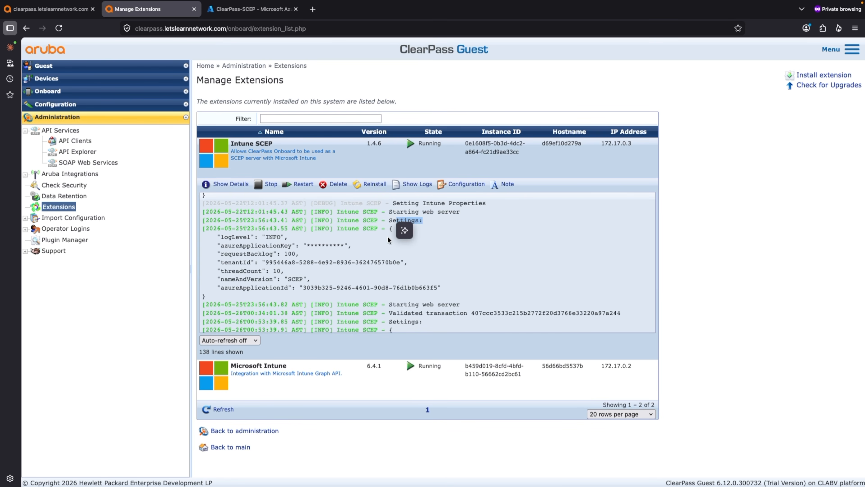
drag(450, 292, 204, 213)
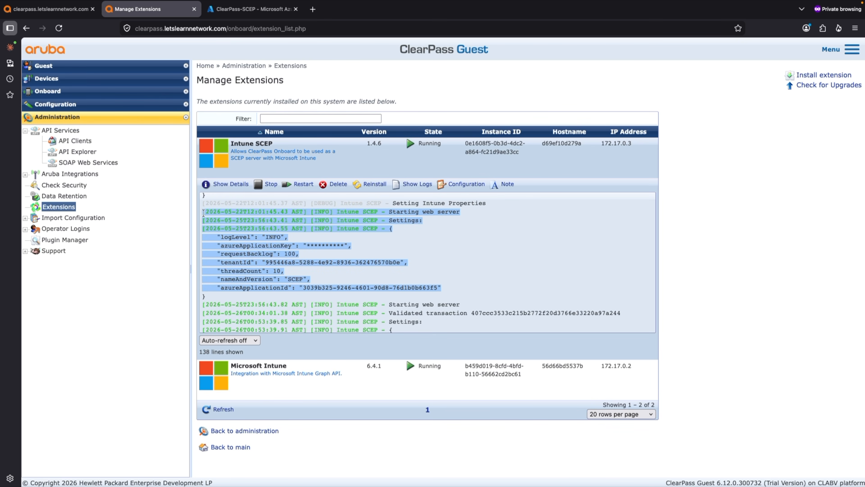
drag(204, 212, 203, 213)
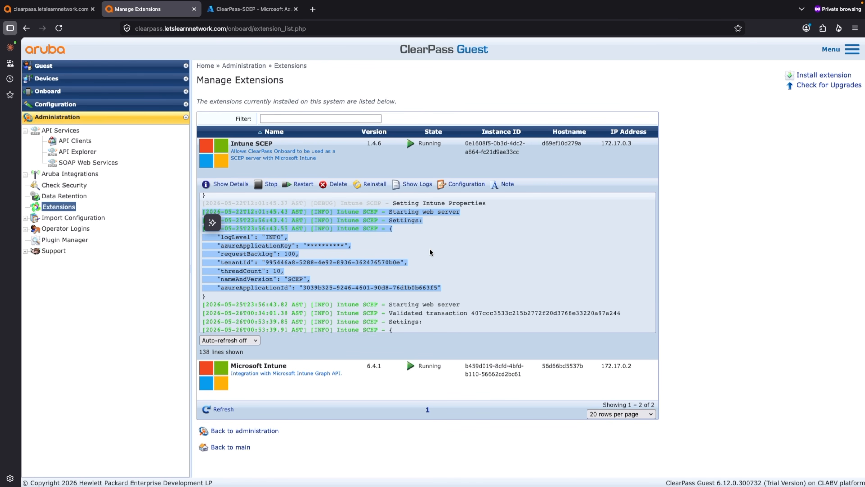
Recheck the Intune SCEP configuration and examine the validated transaction and notification entries in its logs
click(462, 185)
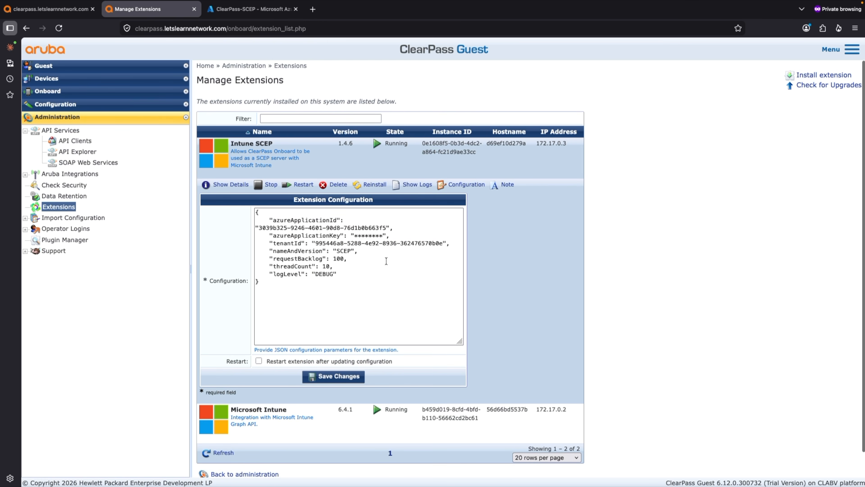
click(417, 184)
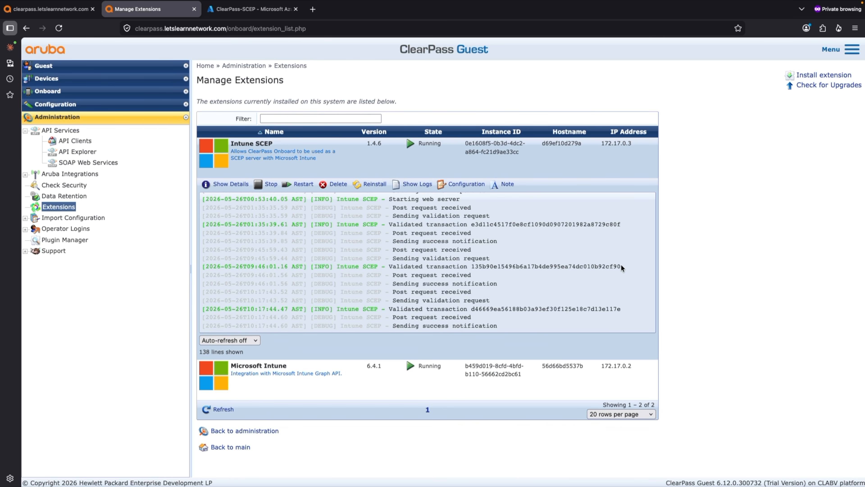
drag(621, 267, 393, 266)
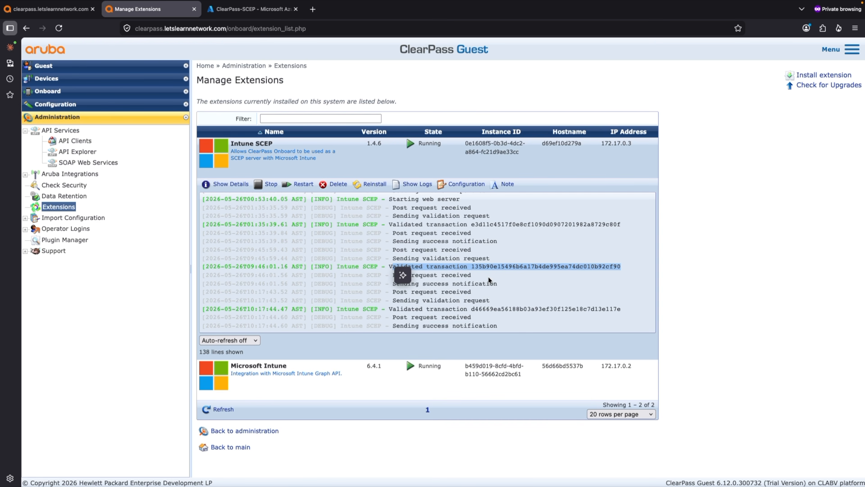
drag(509, 302, 204, 271)
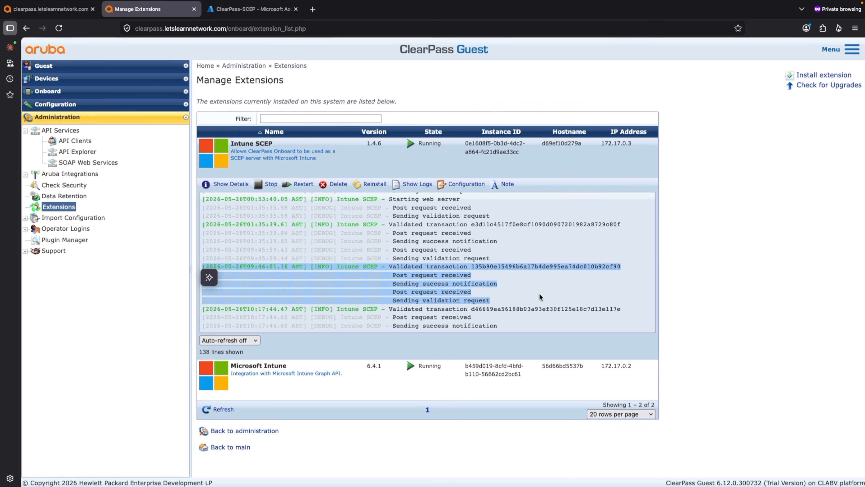
click(636, 269)
drag(607, 266, 203, 267)
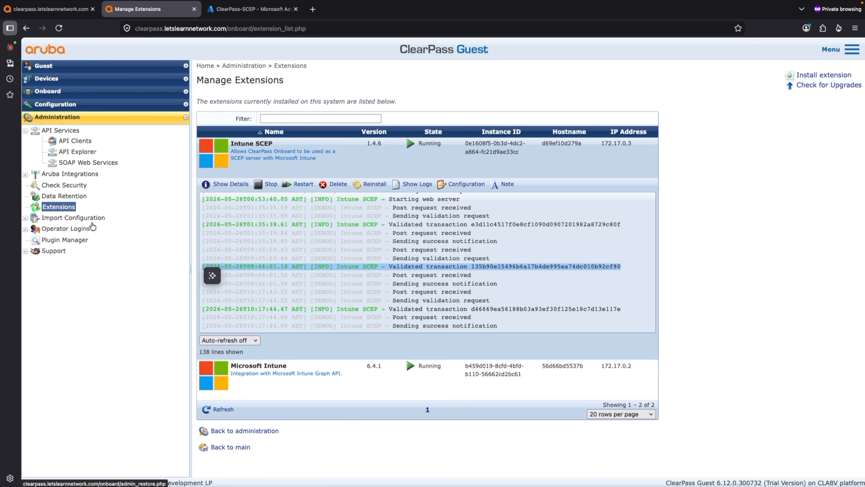
Start a new certificate authority in the Onboard section
click(51, 90)
click(64, 104)
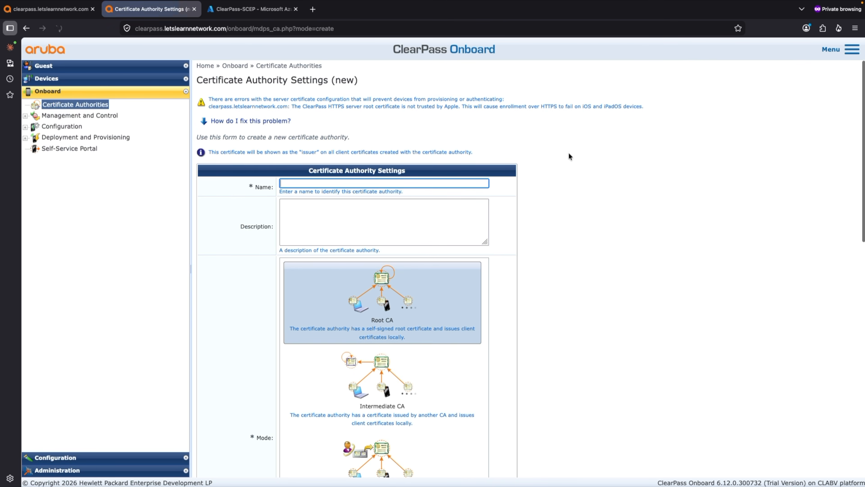
click(337, 186)
click(589, 199)
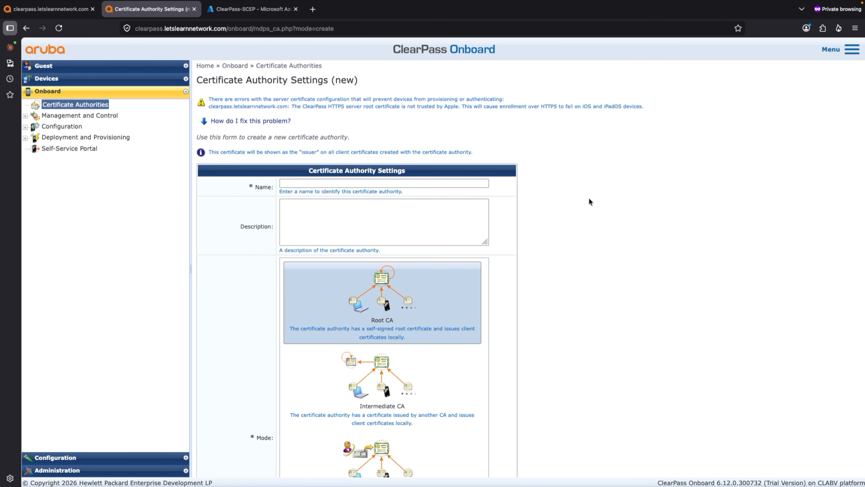
Review the mode options for the new certificate authority and set its mode to Intermediate CA
scroll(630, 241, down, 3)
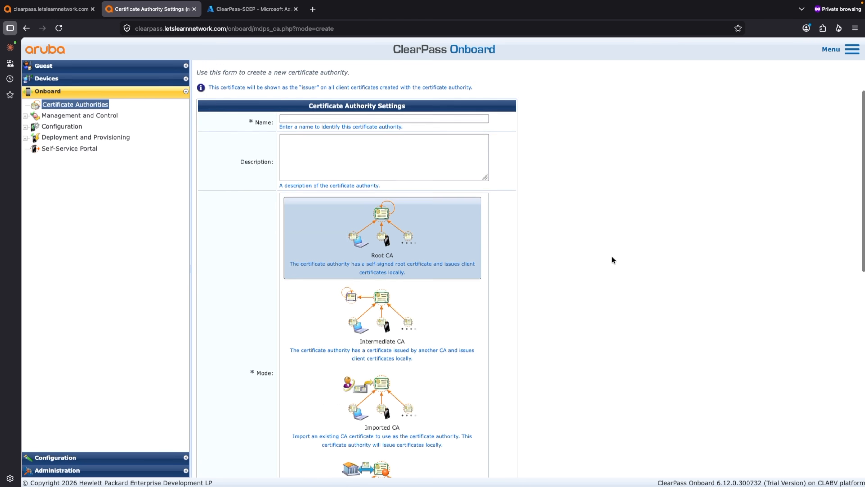
click(424, 207)
scroll(584, 208, down, 2)
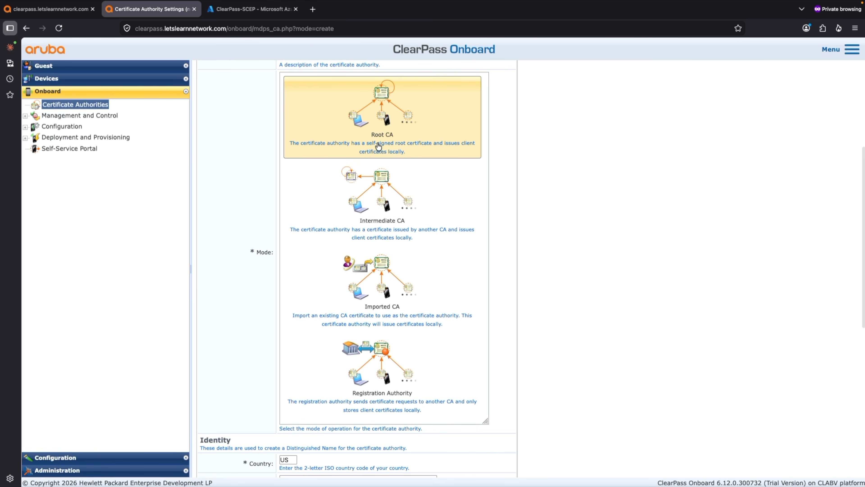
click(414, 144)
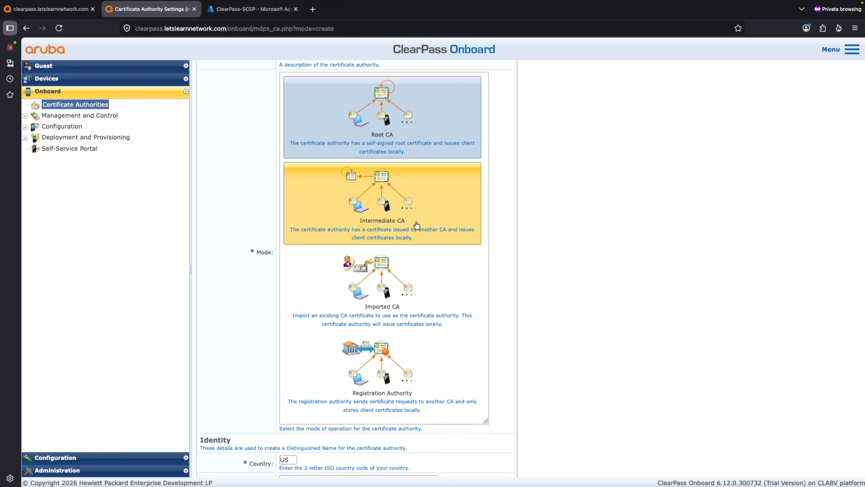
click(409, 204)
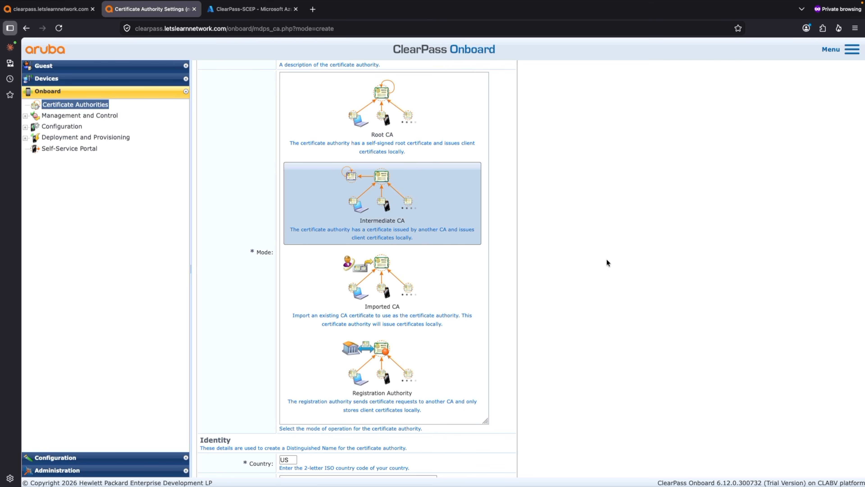
Review the Imported CA and Registration Authority modes for the new certificate authority and set the mode to Root CA
click(400, 314)
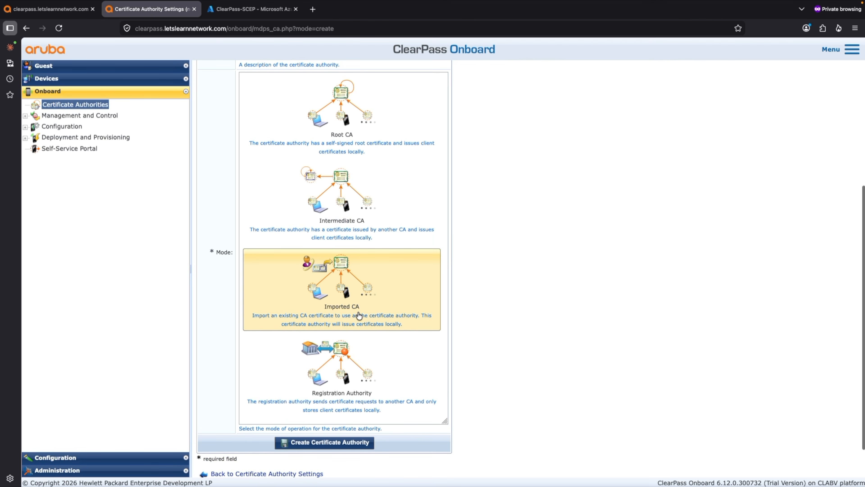
click(350, 390)
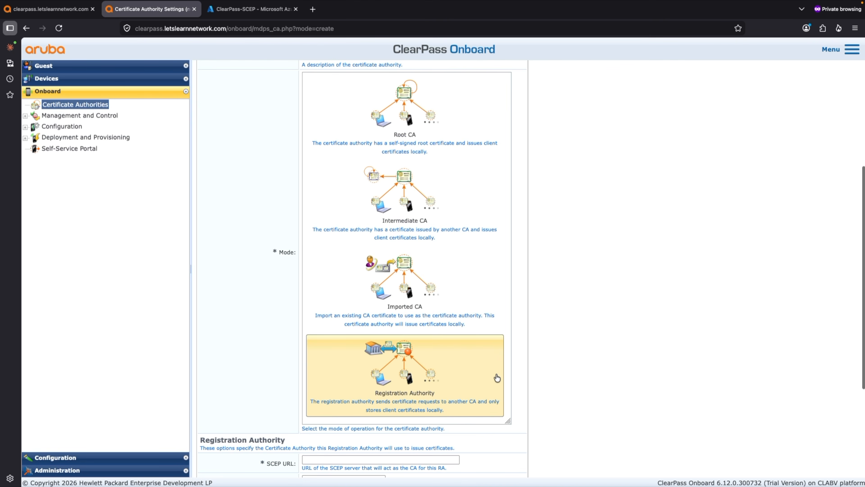
scroll(465, 348, up, 1)
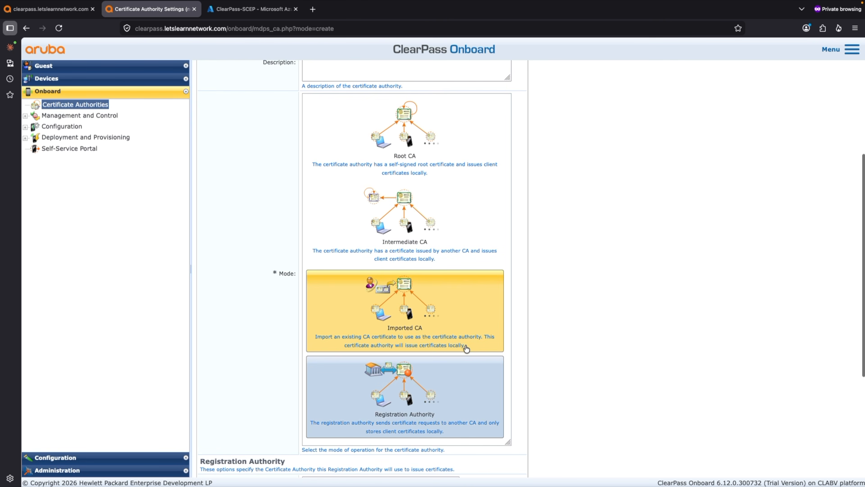
click(422, 131)
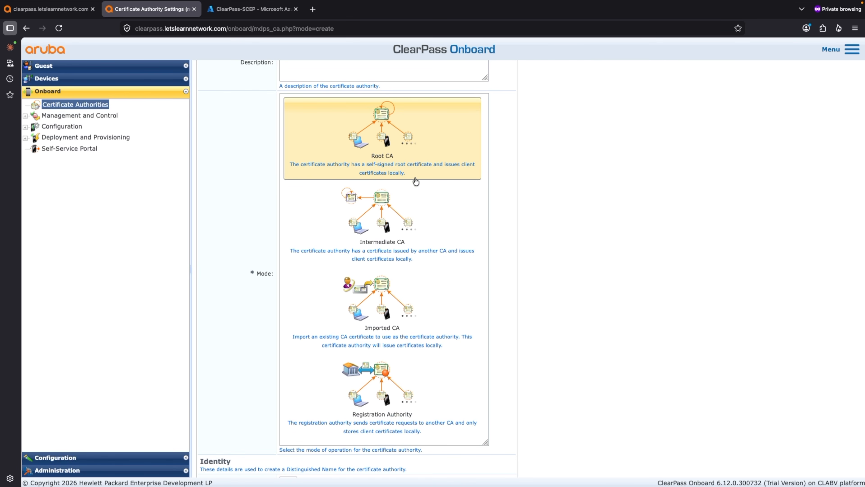
Set the new certificate authority's country to QA and review its identity, private key and self-signed certificate settings
scroll(465, 377, down, 4)
scroll(464, 377, down, 9)
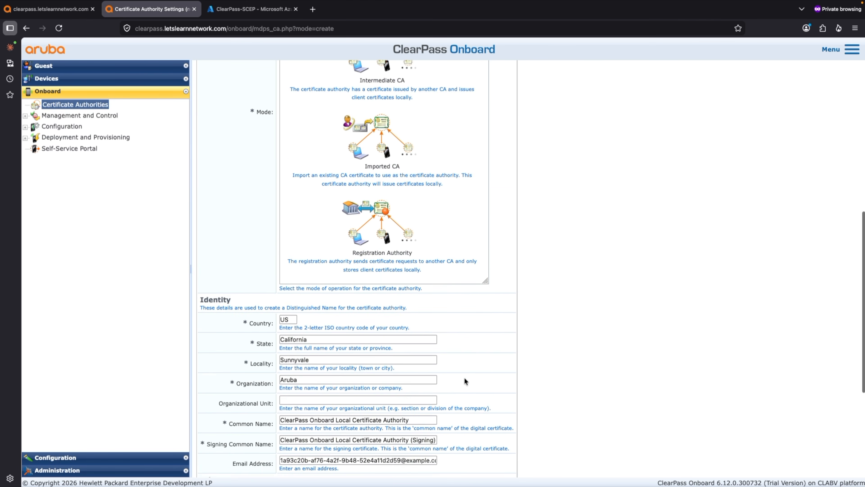
click(291, 216)
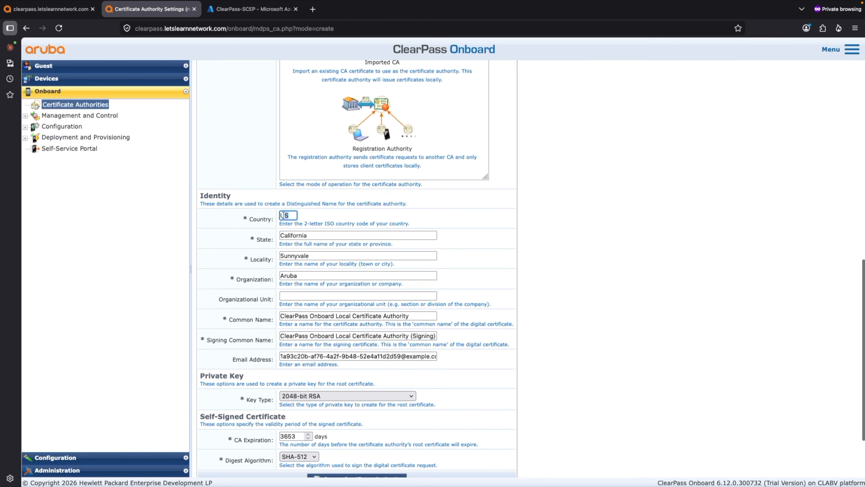
double_click(293, 215)
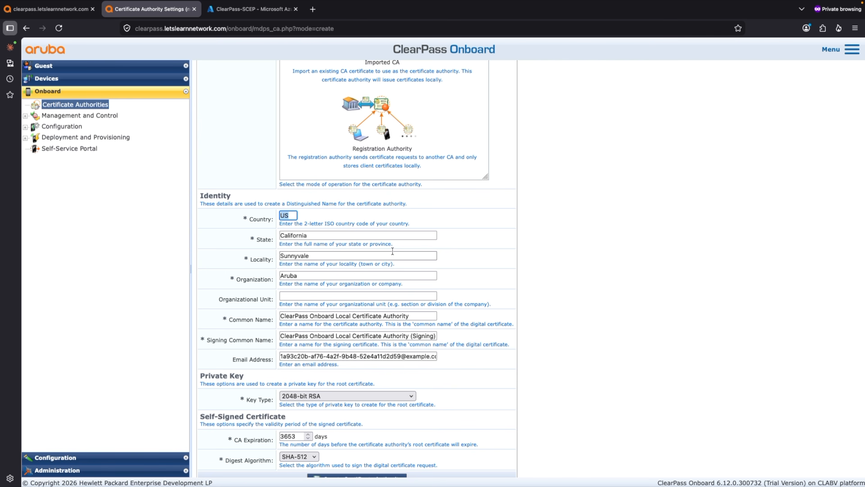
text(QA)
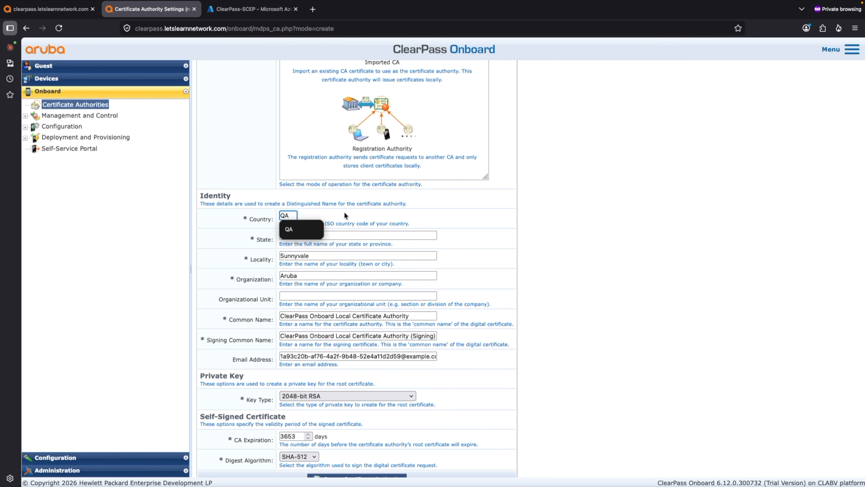
click(344, 211)
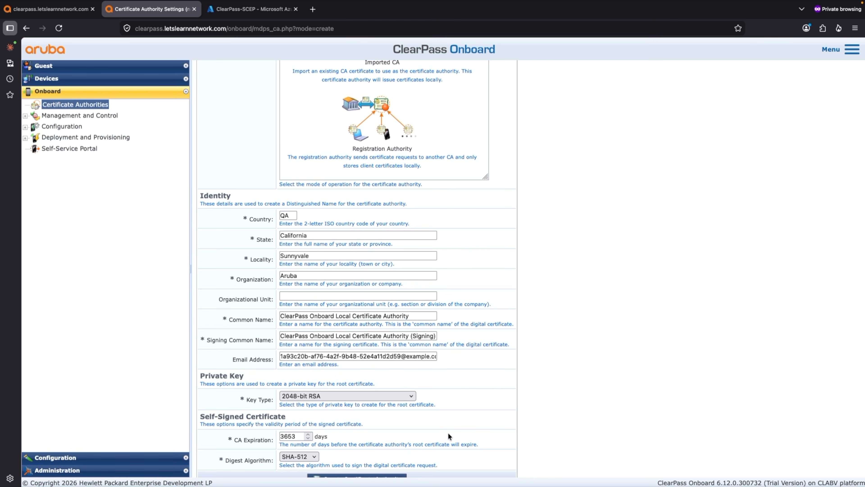
scroll(458, 392, down, 3)
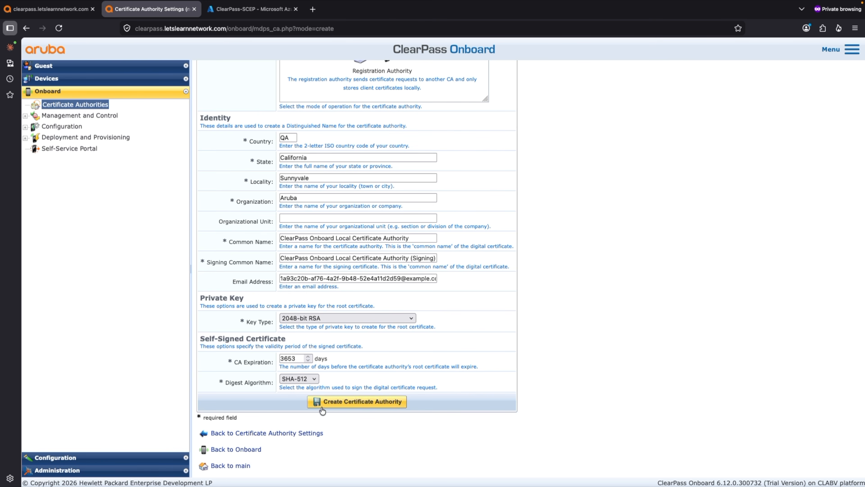
scroll(445, 387, up, 10)
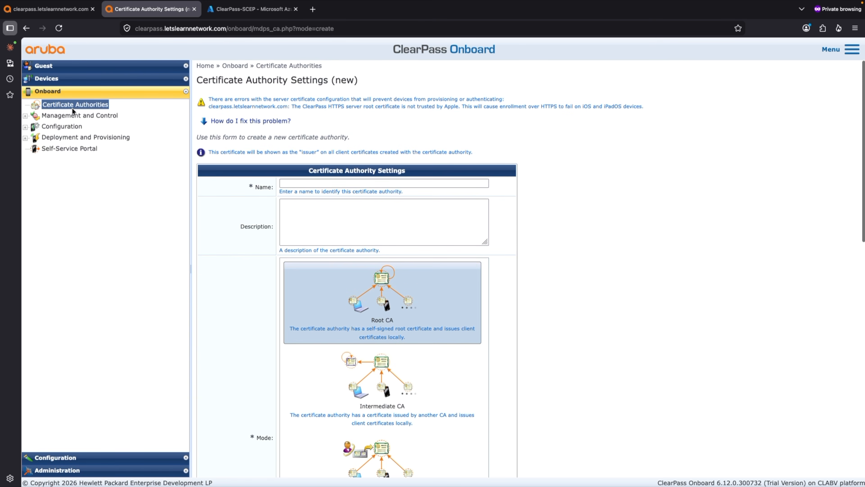
Leave the new form without creating it, open the existing Intune-CA for editing and examine its SCEP Server settings
click(74, 109)
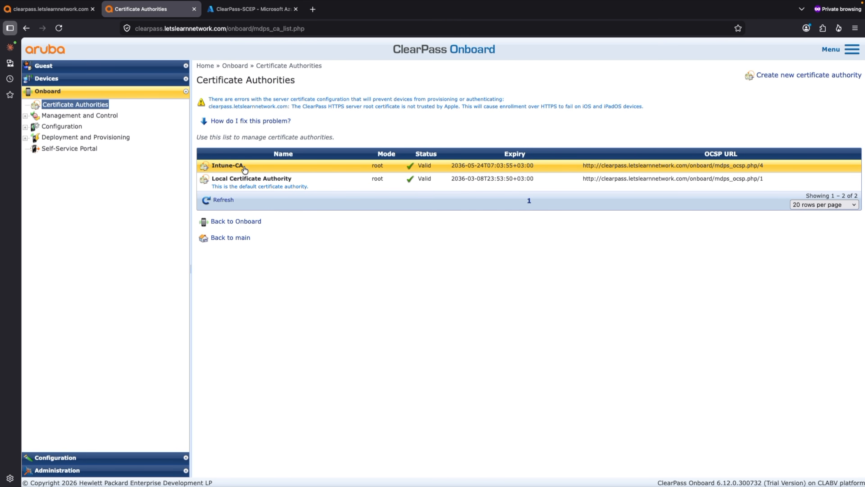
click(243, 167)
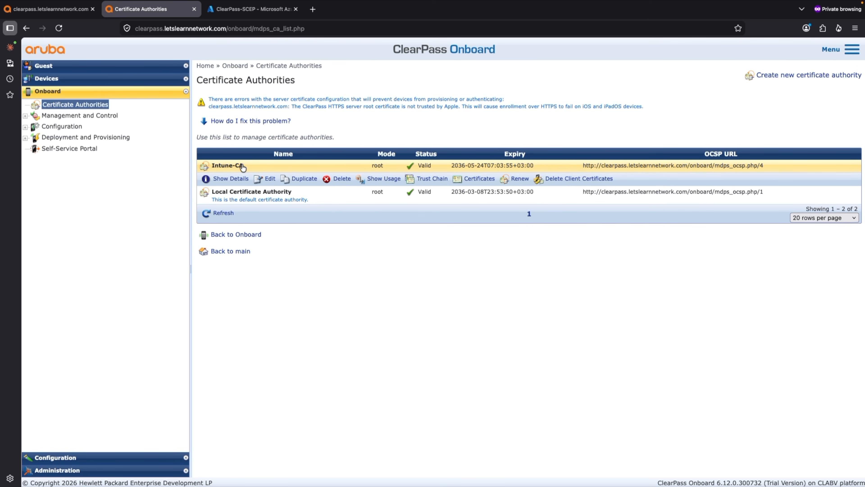
click(270, 180)
scroll(416, 299, down, 5)
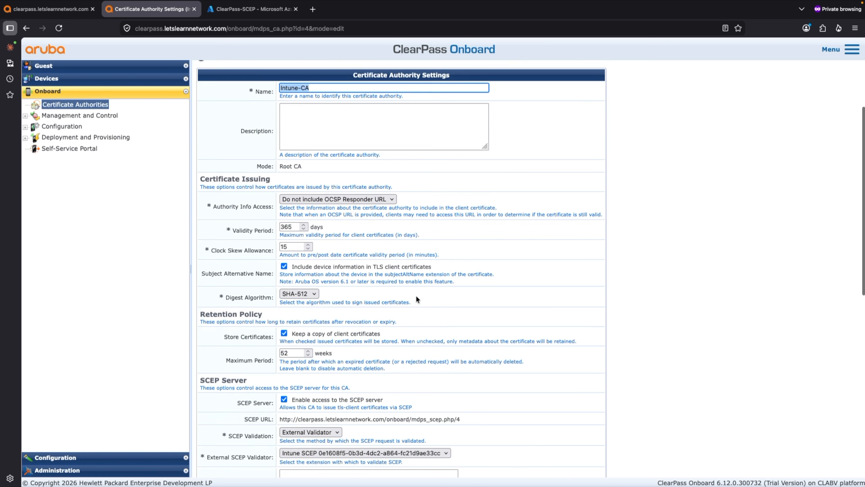
scroll(416, 299, down, 1)
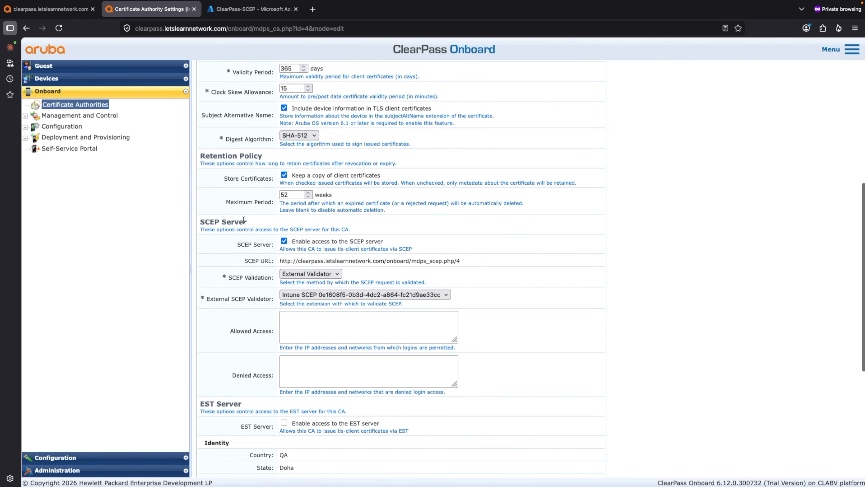
drag(250, 223, 201, 223)
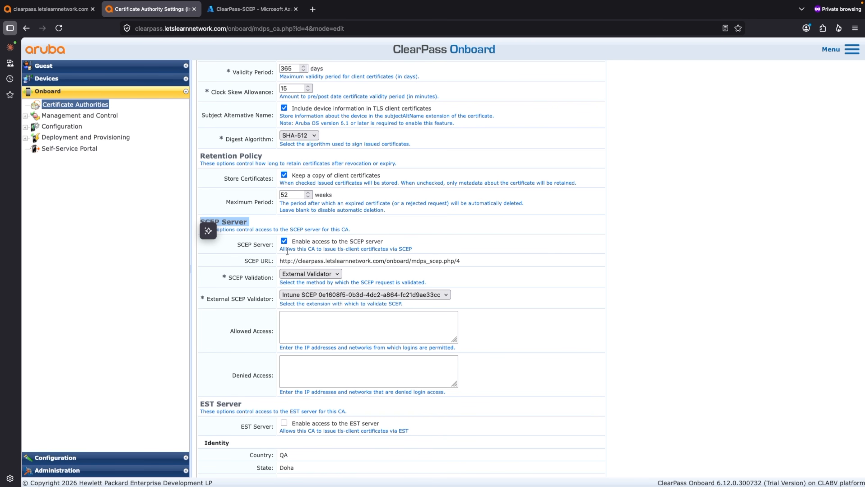
Review Intune-CA's SCEP validation choices, keeping External Validator with the Intune SCEP extension as the validator
click(317, 274)
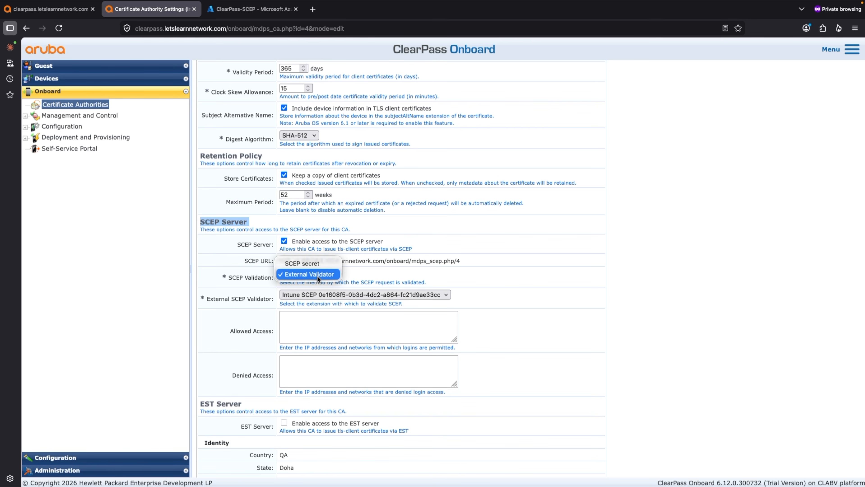
click(317, 273)
click(316, 291)
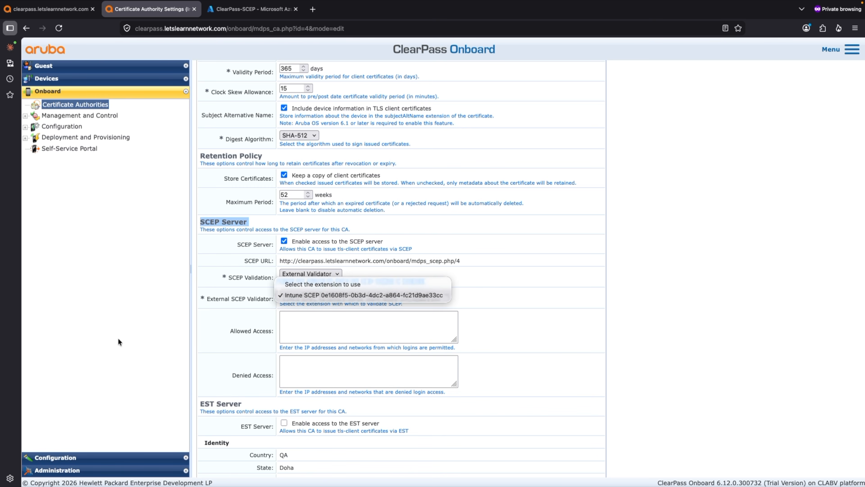
click(348, 299)
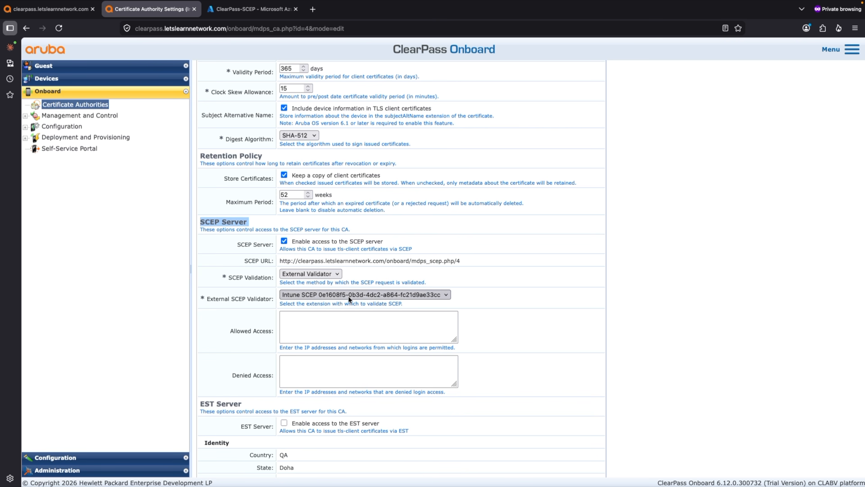
Try SCEP secret as Intune-CA's validation method and switch it back to External Validator
click(329, 276)
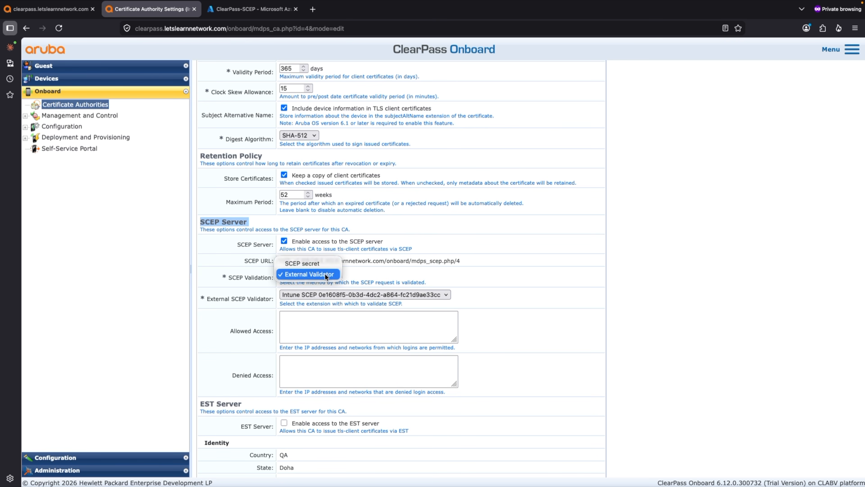
click(316, 263)
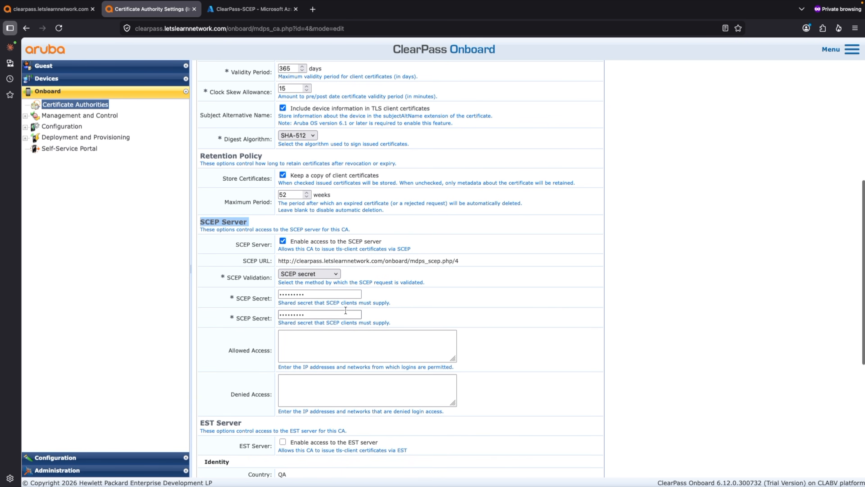
click(310, 273)
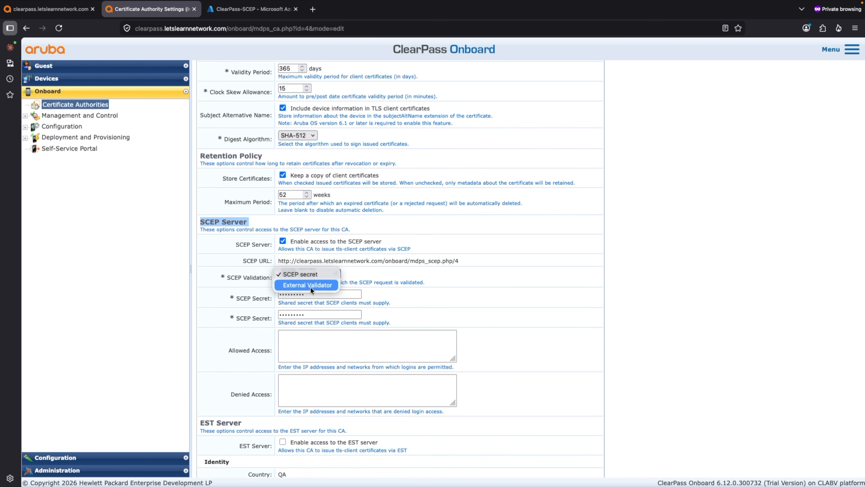
click(310, 285)
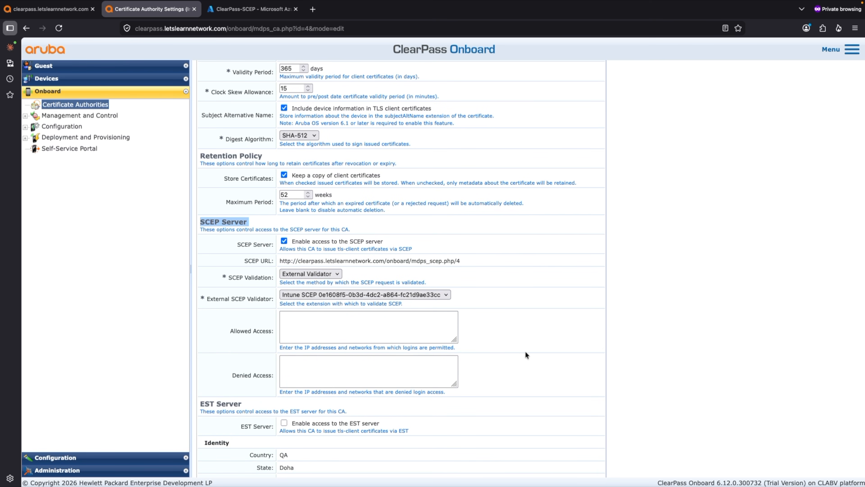
Examine Intune-CA's access, EST server and identity settings, and highlight its SCEP URL
scroll(525, 353, down, 3)
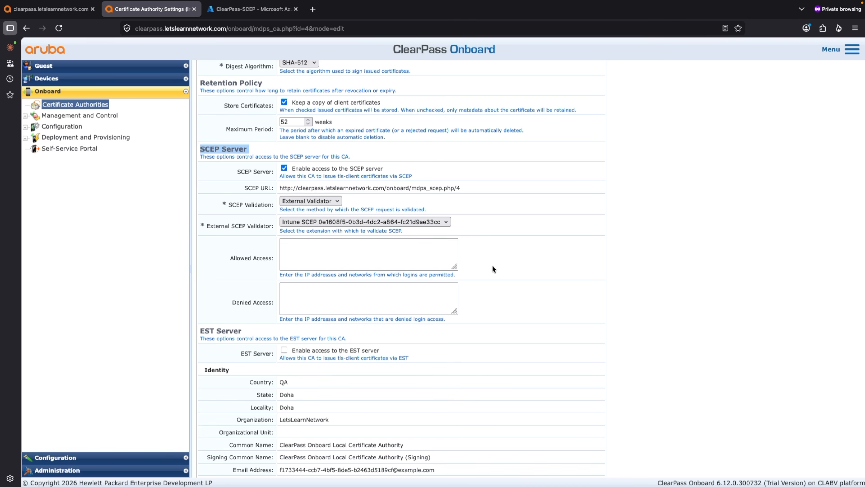
scroll(493, 266, down, 5)
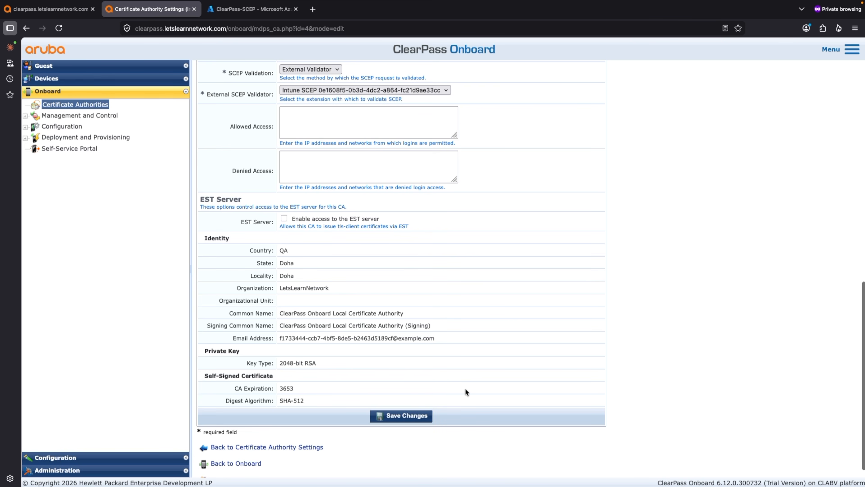
scroll(465, 388, up, 4)
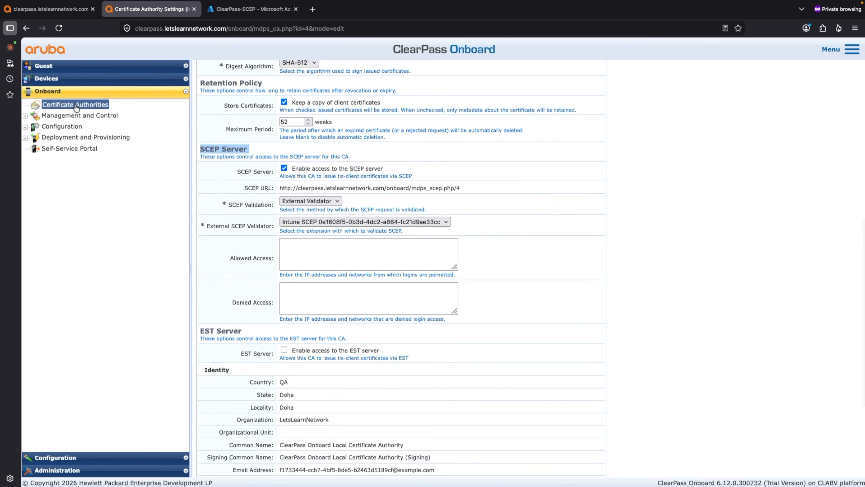
drag(478, 190, 279, 188)
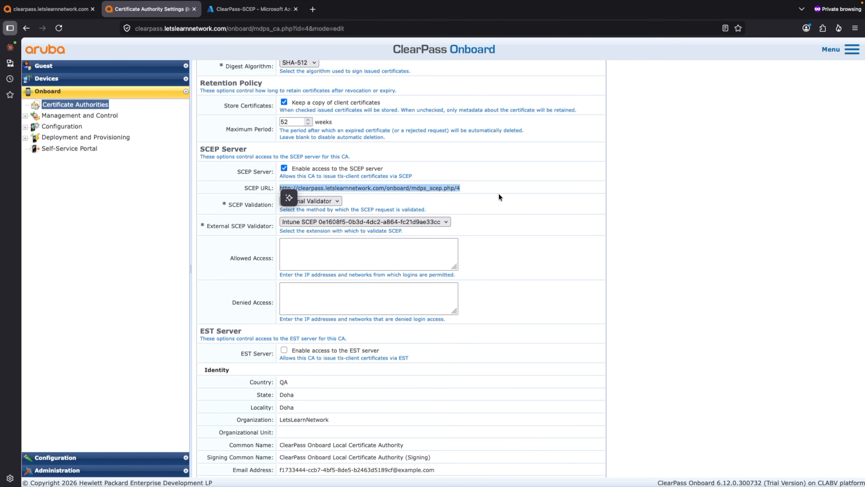
drag(476, 186, 279, 188)
drag(476, 184, 281, 187)
drag(474, 188, 279, 188)
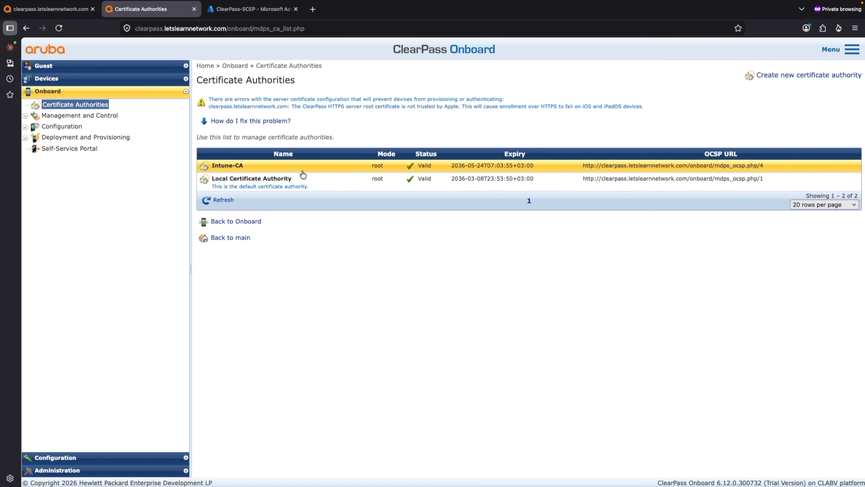
Open the trust chain of the Intune-CA certificate authority
click(251, 171)
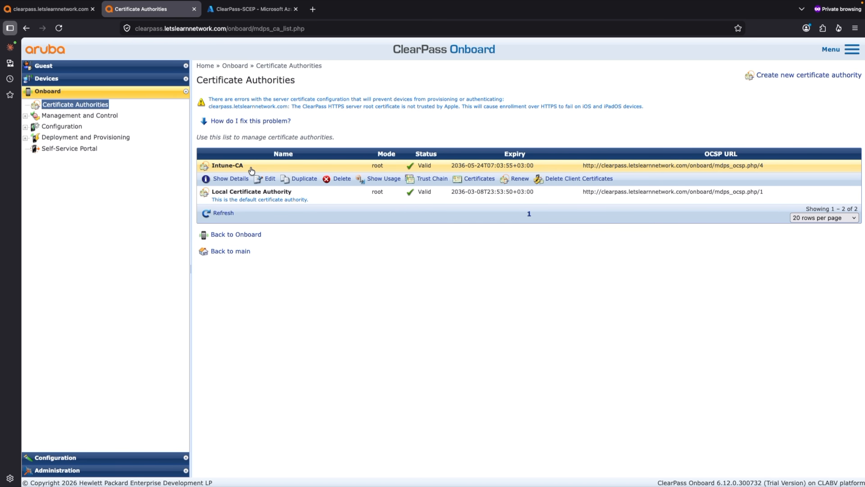
click(426, 183)
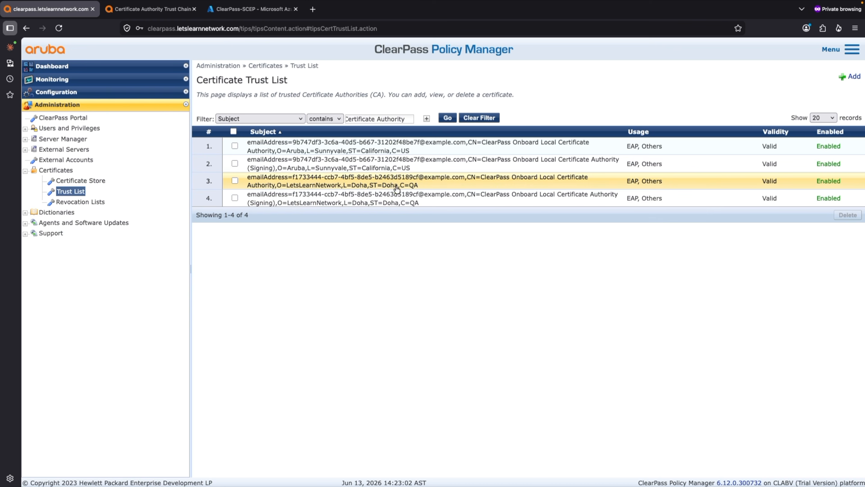
Examine the LetsLearnNetwork root certificate in Policy Manager's trust list and compare its email address with the Onboard trust chain
click(446, 201)
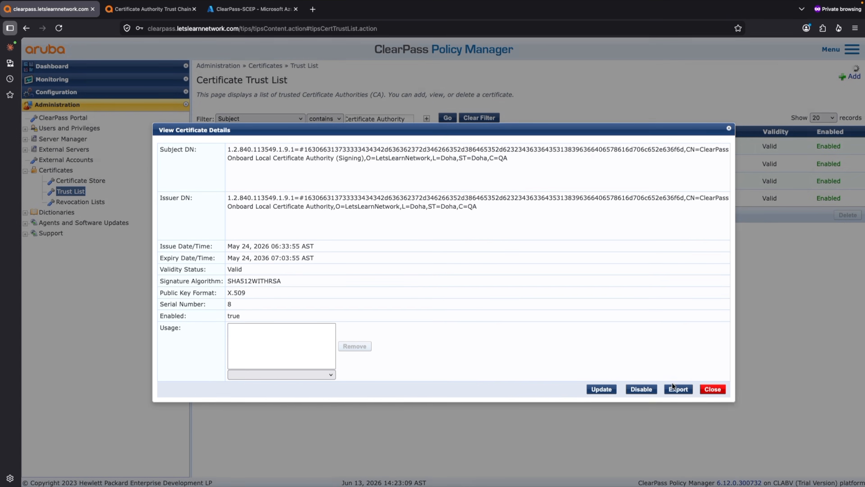
click(713, 389)
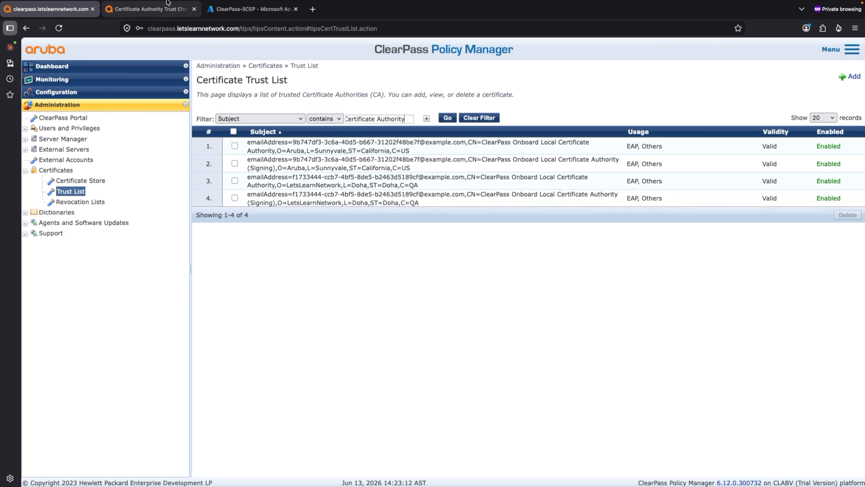
click(147, 7)
click(120, 37)
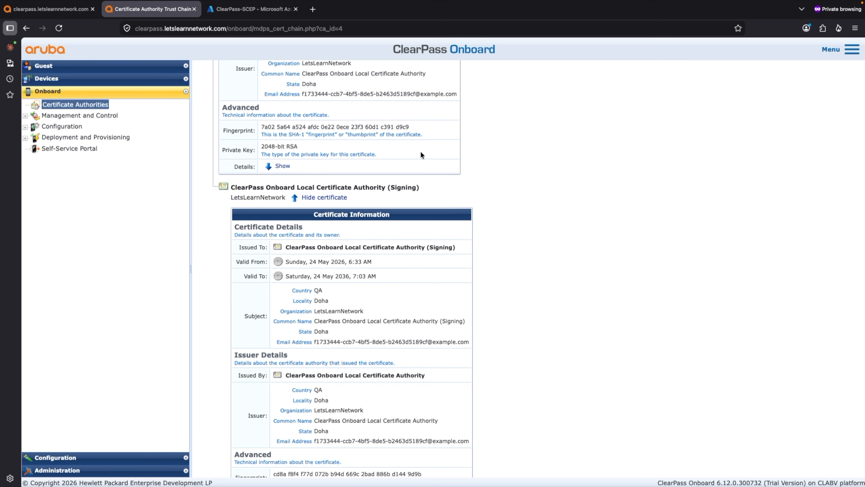
triple_click(411, 93)
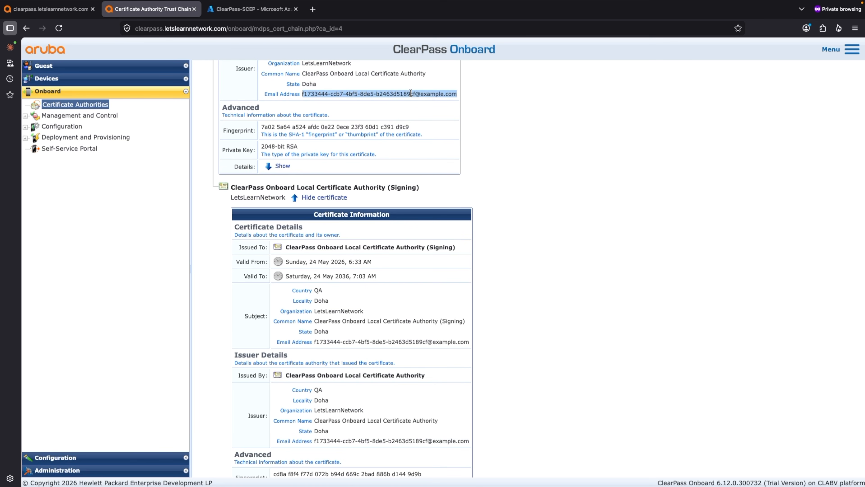
click(33, 8)
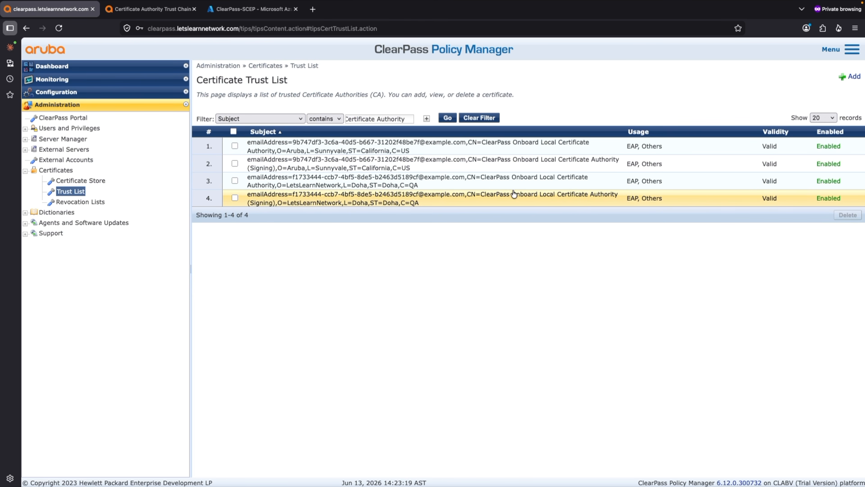
Examine the LetsLearnNetwork signing certificate in the trust list and compare it with the signing certificate in the Onboard trust chain
click(462, 204)
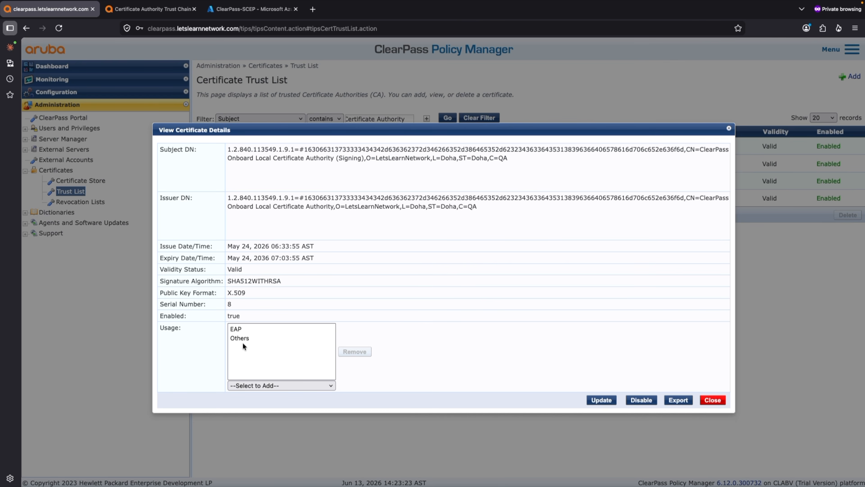
click(711, 401)
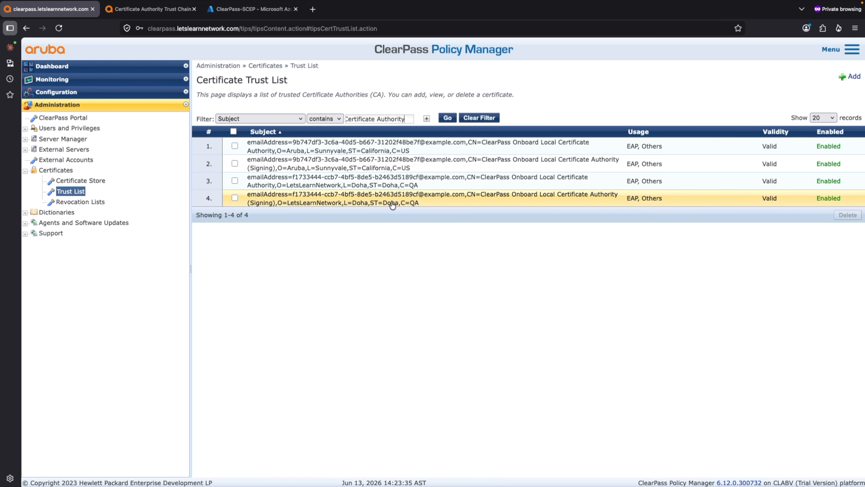
click(150, 9)
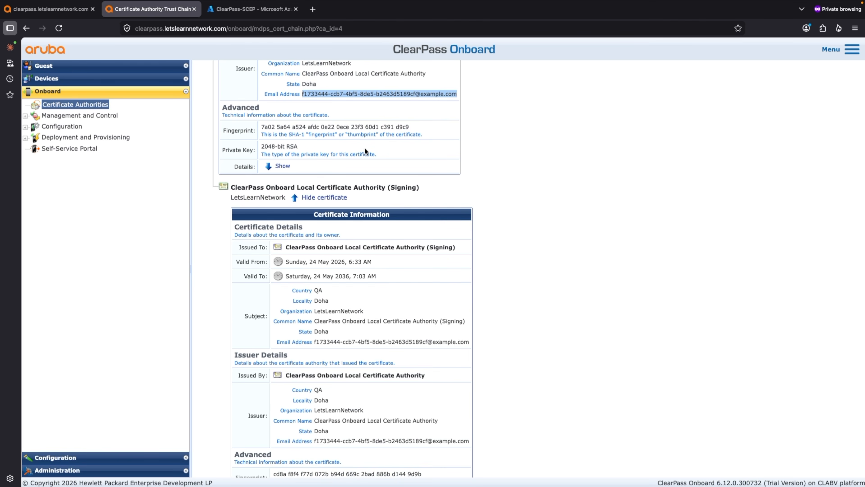
scroll(476, 247, up, 8)
scroll(477, 247, down, 7)
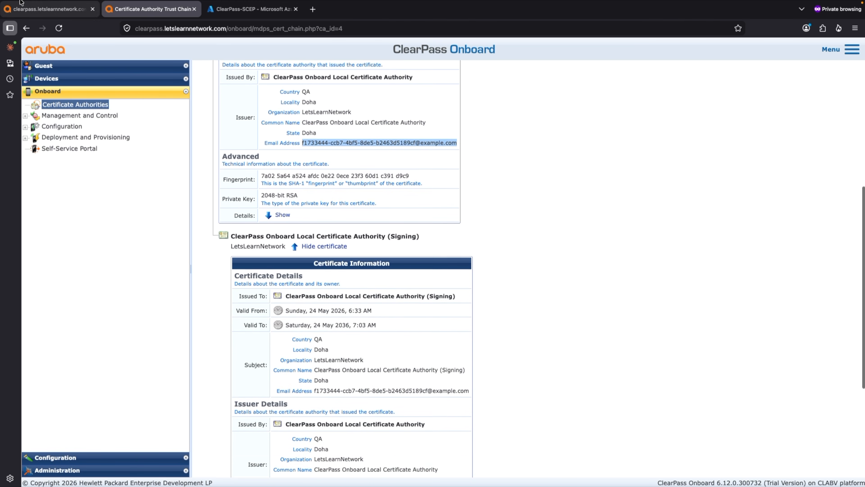
click(29, 37)
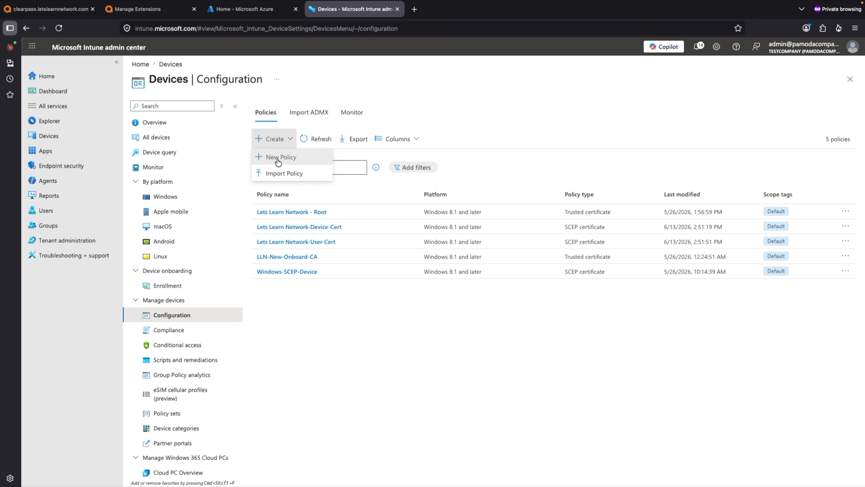
Start a new Intune profile for Windows 10 and later from the Trusted certificate template and leave it without saving
click(278, 160)
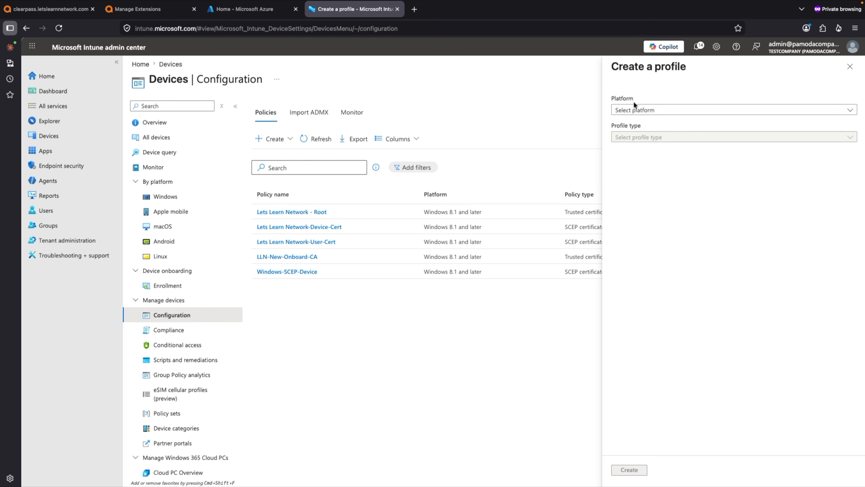
click(634, 110)
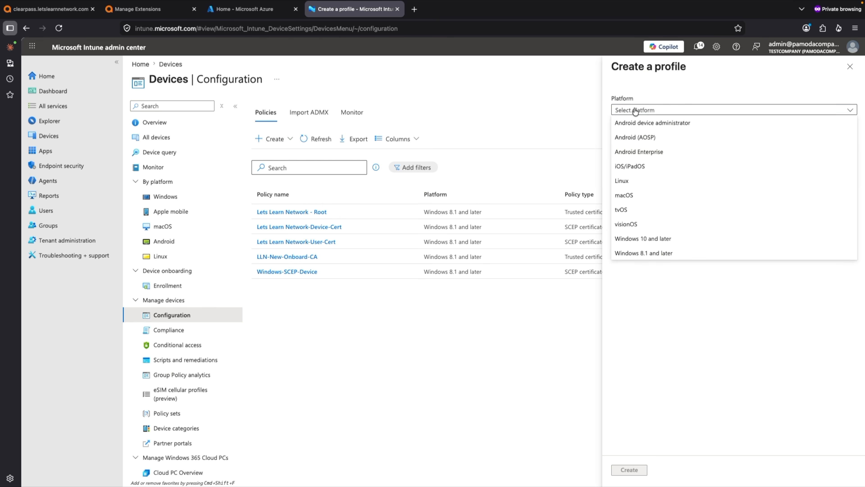
click(644, 241)
click(657, 138)
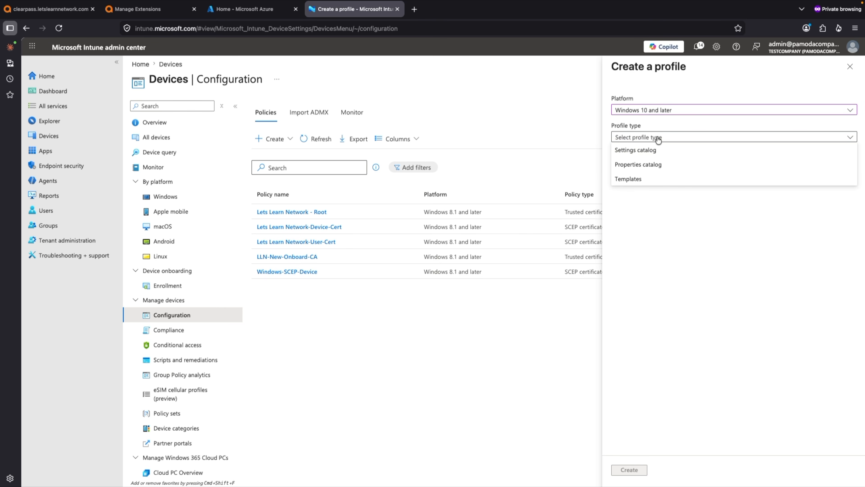
click(645, 180)
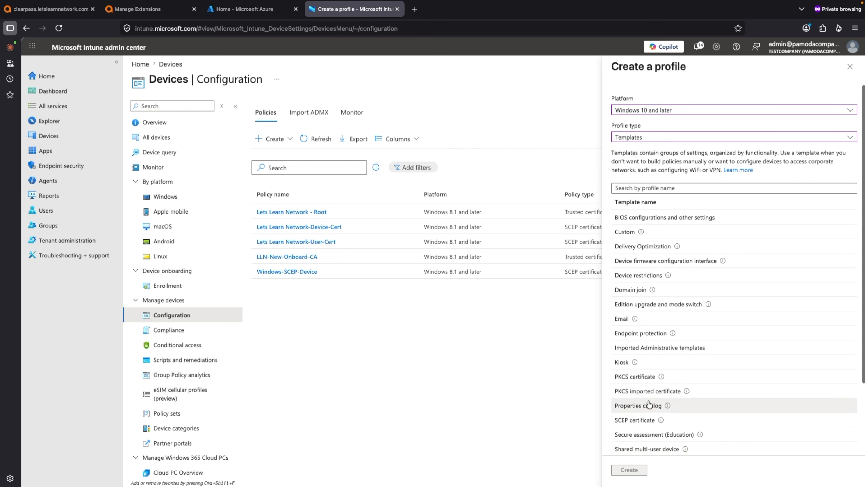
scroll(658, 438, down, 1)
scroll(659, 438, down, 1)
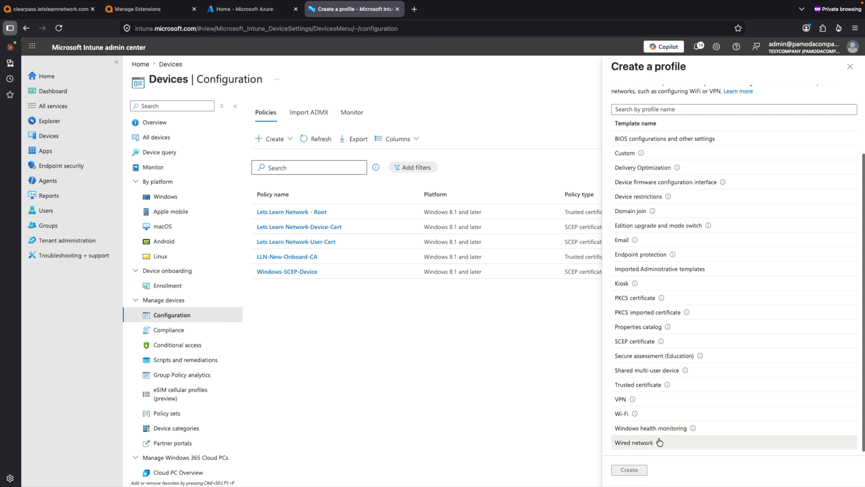
click(655, 385)
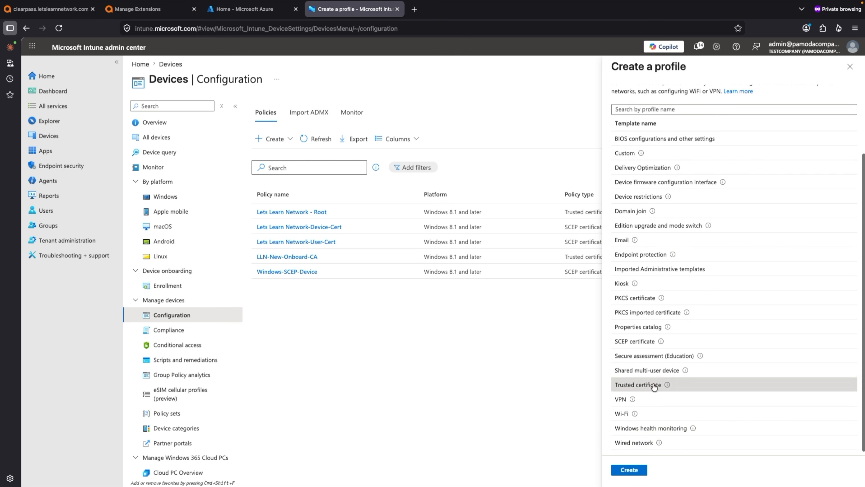
click(629, 470)
click(263, 133)
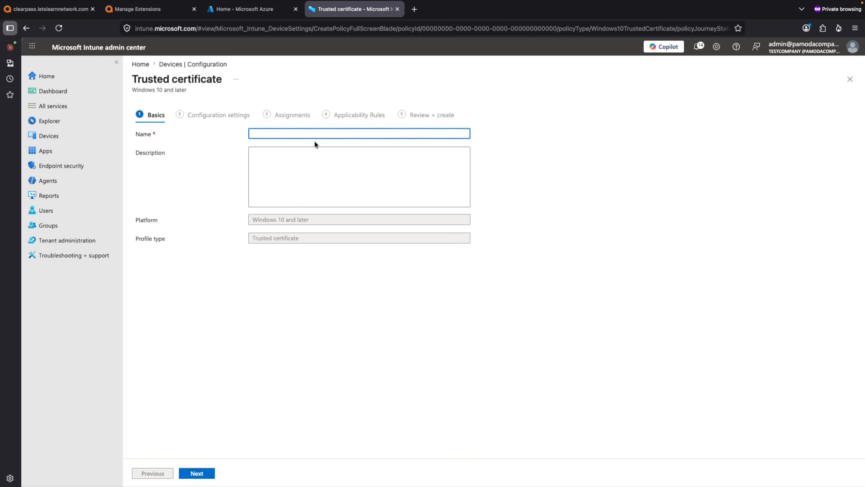
click(180, 64)
Examine the LLN-New-Onboard-CA policy's assignments, certificate file and destination store, and return to the configuration policies
click(287, 256)
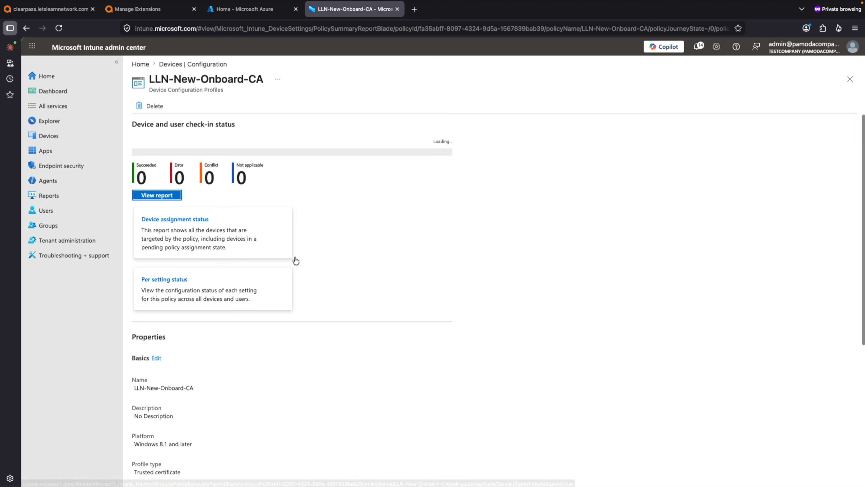
scroll(467, 293, down, 5)
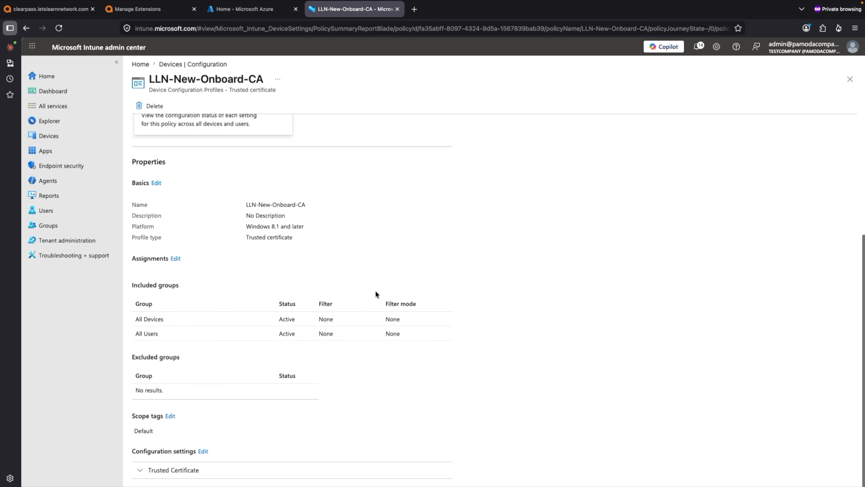
scroll(225, 218, up, 1)
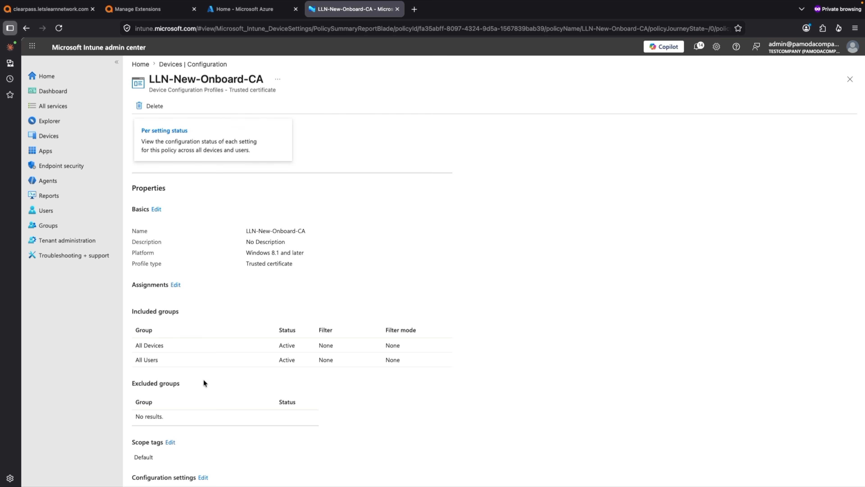
scroll(207, 386, down, 1)
click(203, 450)
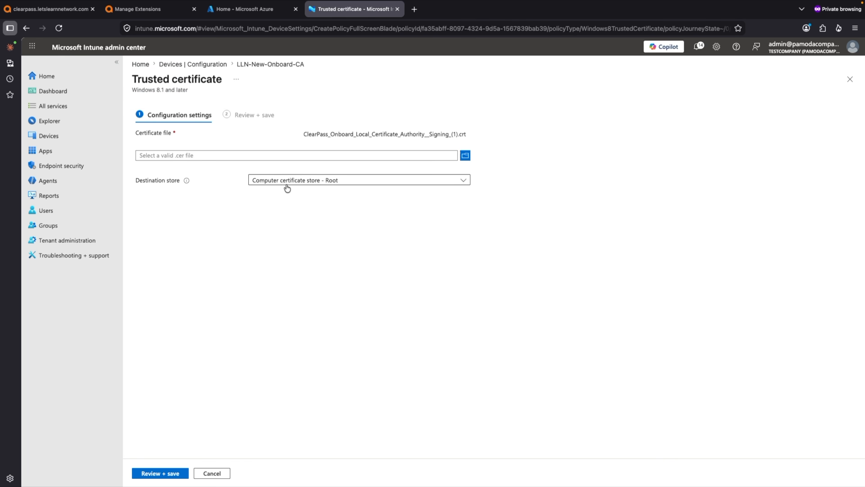
click(332, 184)
click(329, 192)
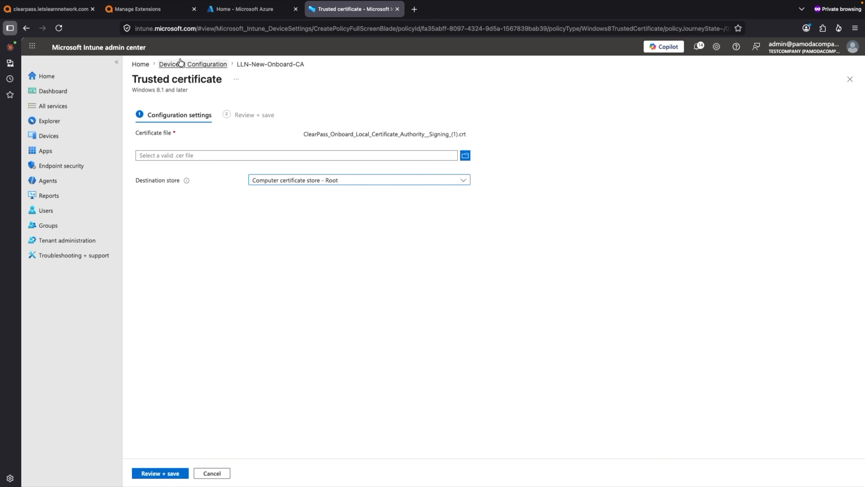
click(184, 65)
click(508, 275)
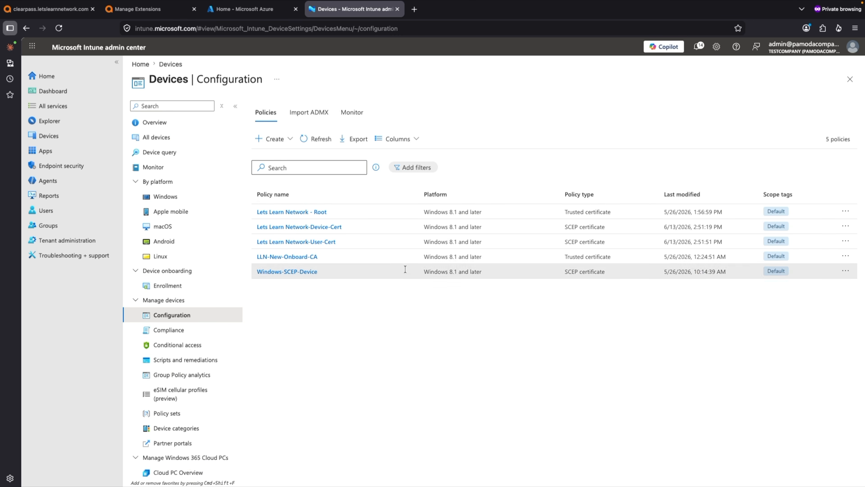
Examine the SCEP configuration settings of the Lets Learn Network-Device-Cert policy, including its root certificate, extended key usage and SCEP server URL
click(325, 228)
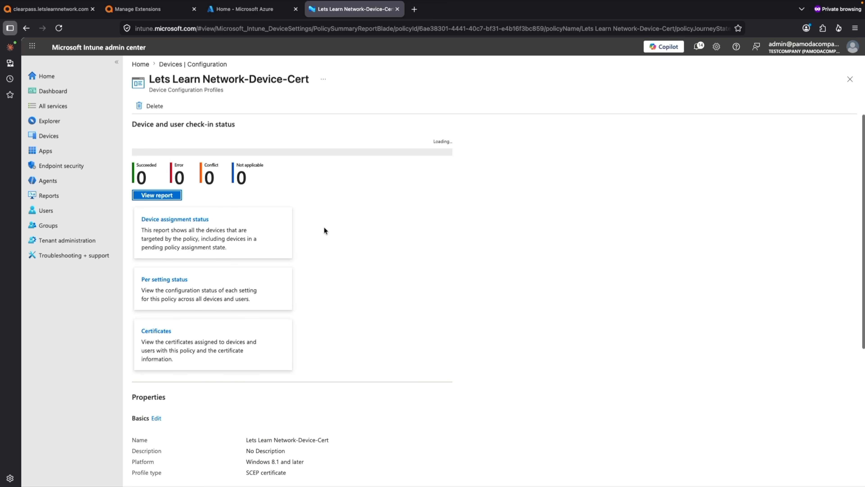
scroll(326, 243, down, 5)
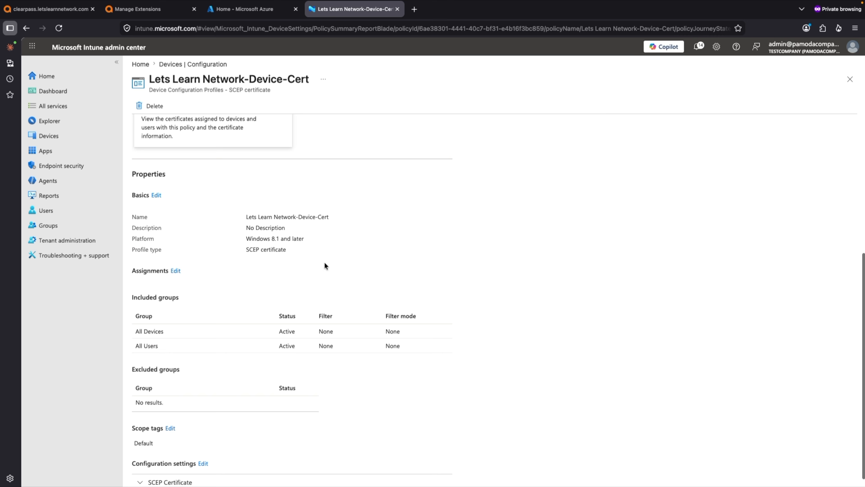
scroll(324, 264, down, 1)
click(203, 452)
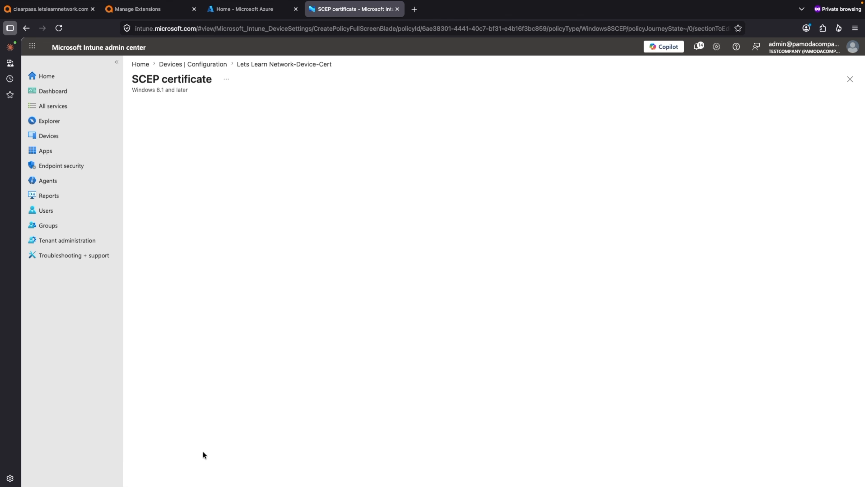
scroll(589, 340, down, 6)
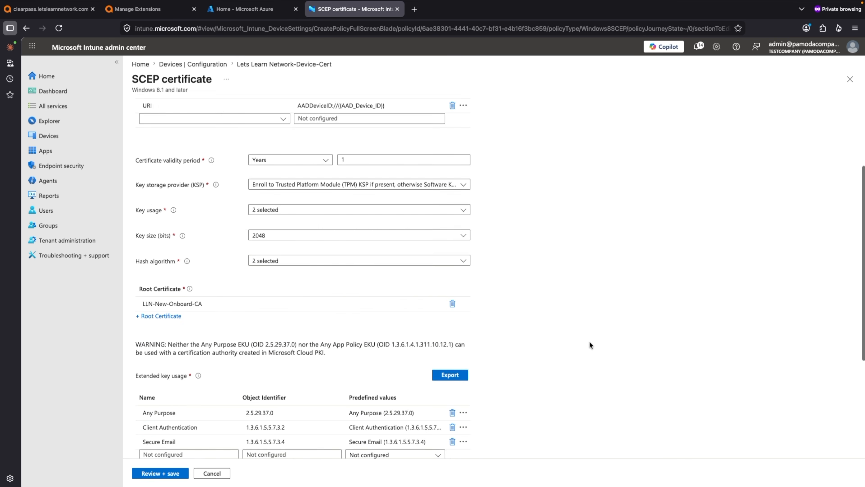
scroll(589, 341, down, 3)
scroll(356, 287, up, 3)
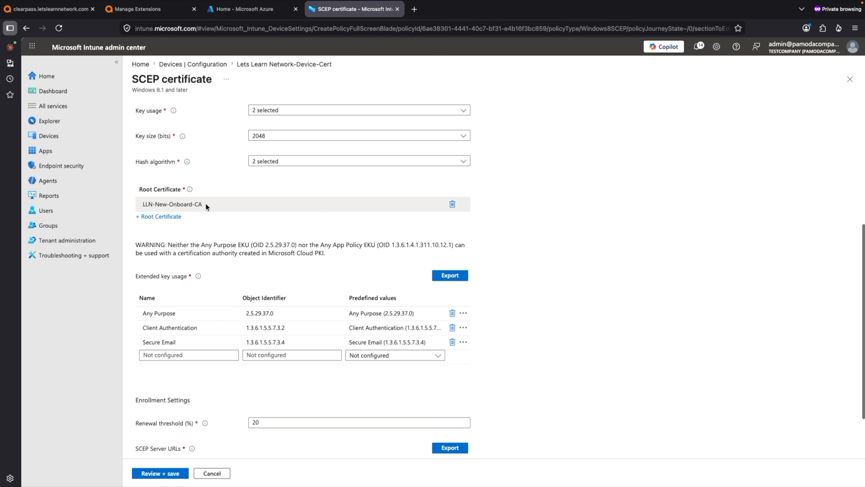
scroll(204, 279, down, 2)
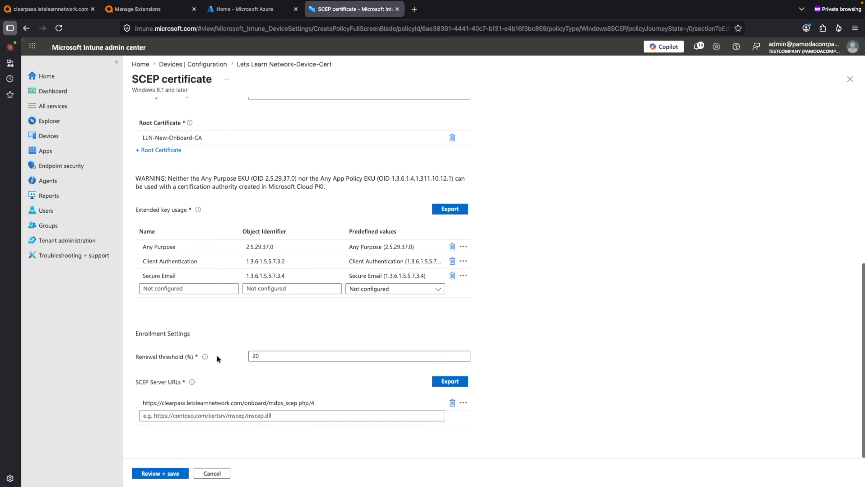
click(316, 402)
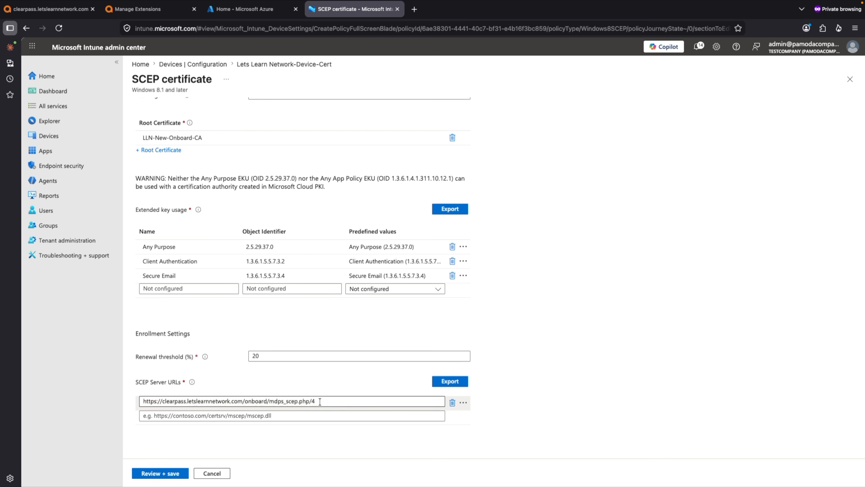
Switch to ClearPass Onboard, show the details of the Intune-CA certificate authority and highlight its SCEP URL
click(137, 9)
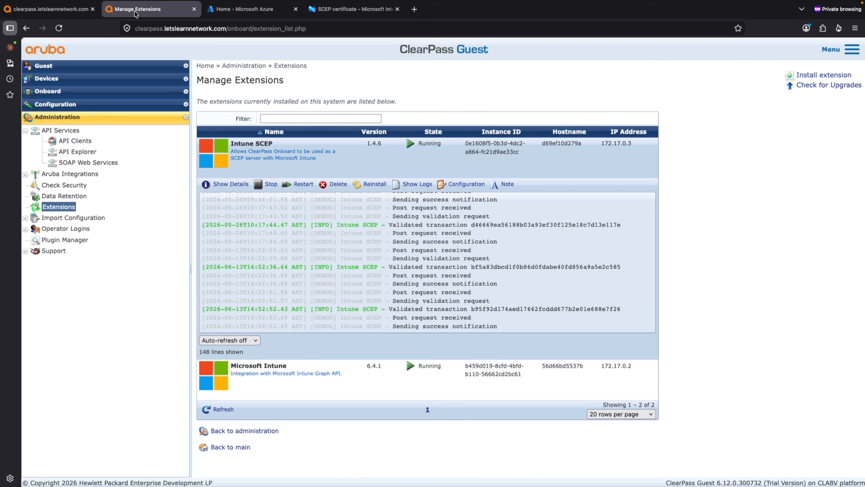
click(54, 104)
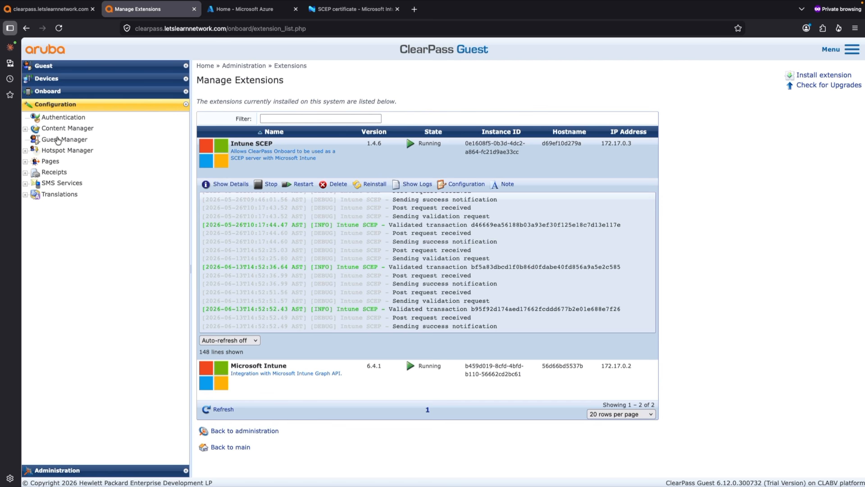
click(84, 91)
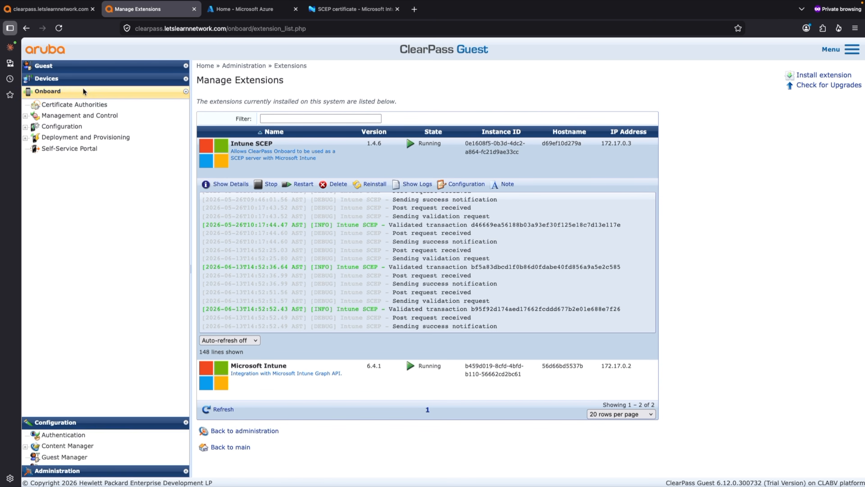
click(81, 108)
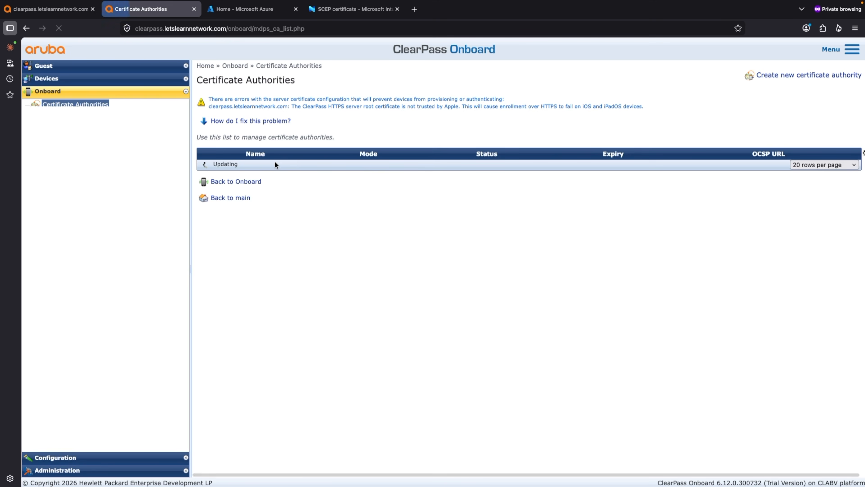
click(229, 167)
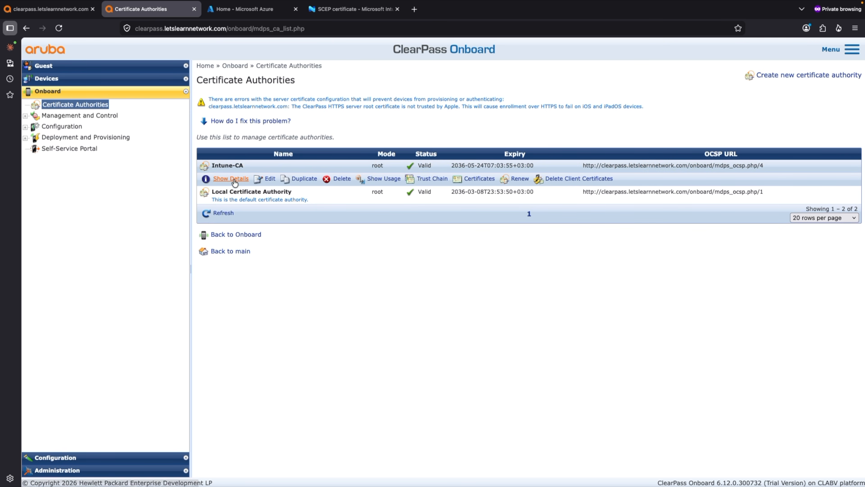
click(233, 180)
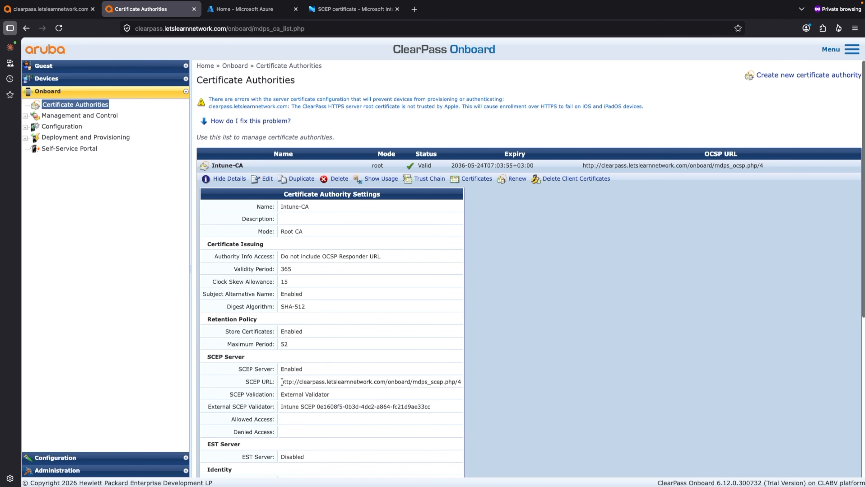
drag(282, 381, 462, 382)
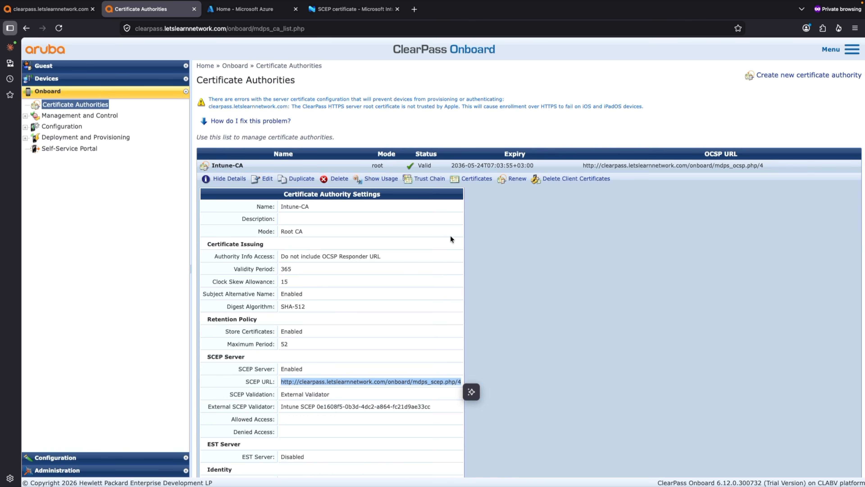
Return to Intune and compare the device certificate policy's SCEP server URL with the Intune-CA SCEP URL
click(340, 9)
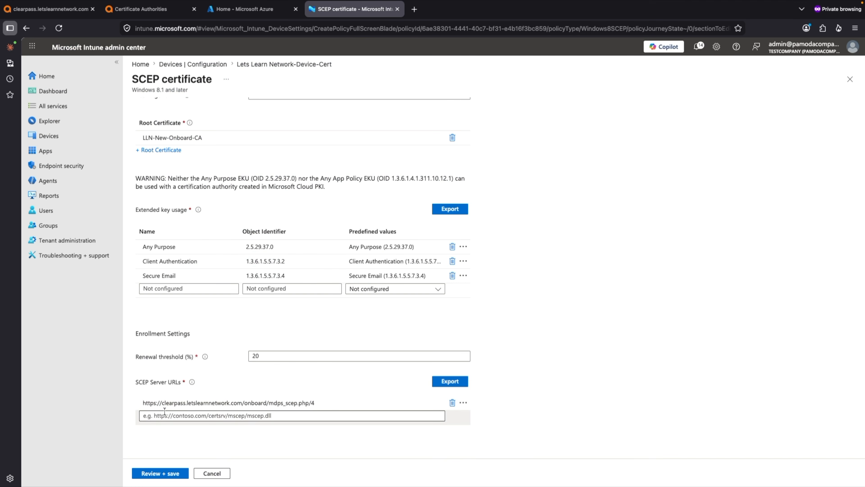
click(153, 402)
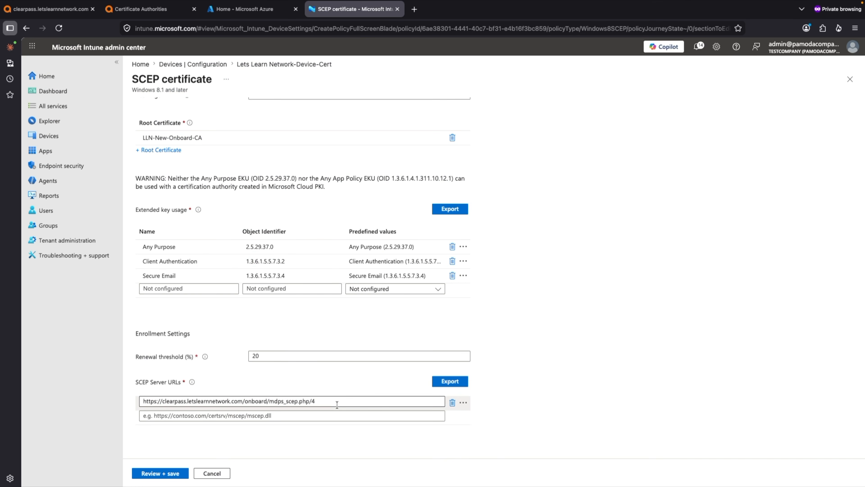
click(603, 387)
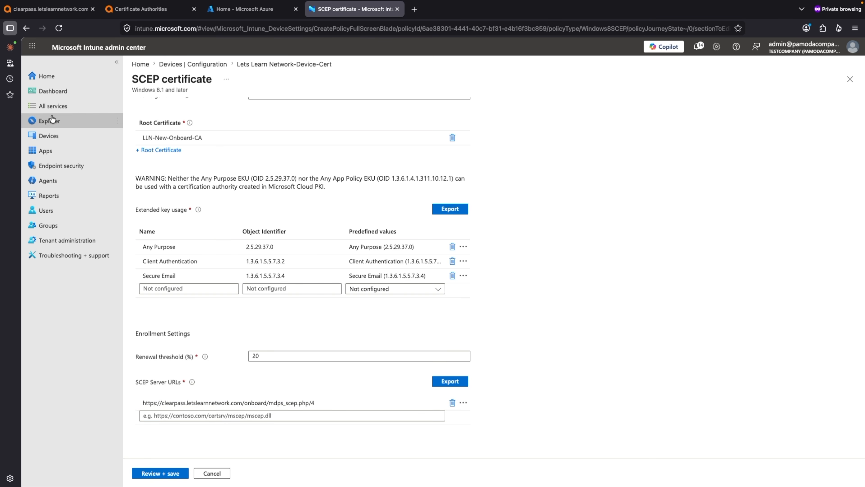
Leave the SCEP policy, discarding unsaved edits, and sync the Windows device DESKTOP-QOMHF80 with Intune
click(46, 135)
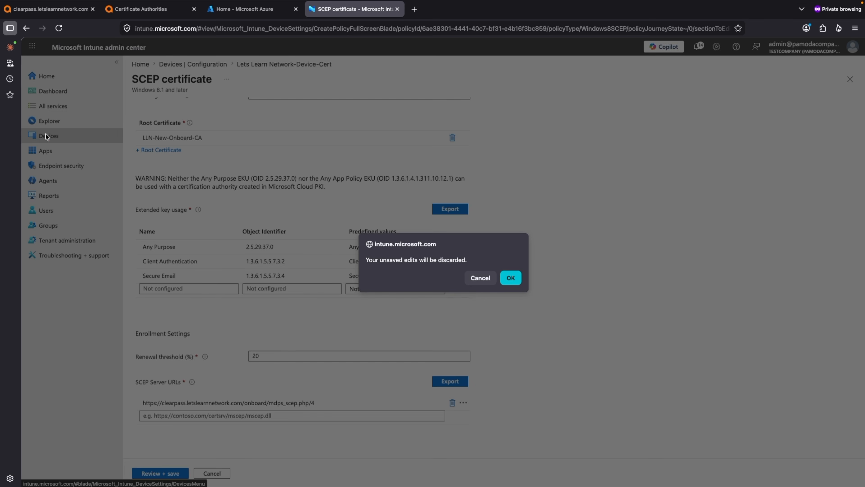
click(511, 278)
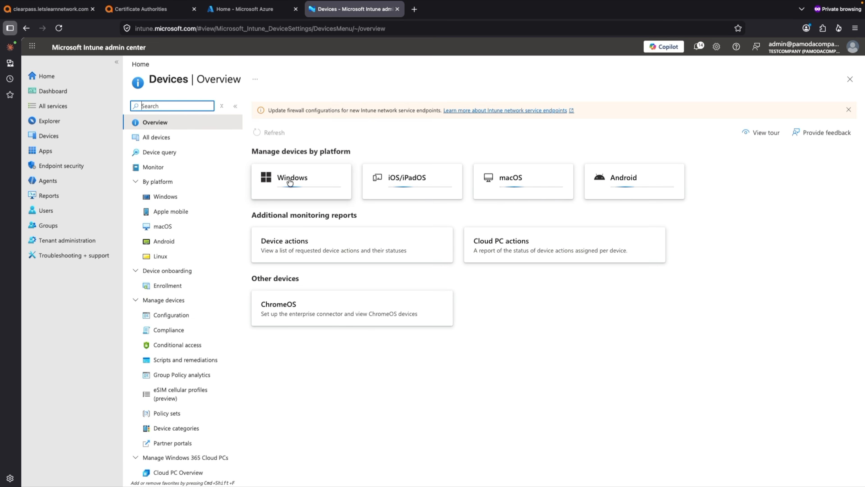
click(290, 180)
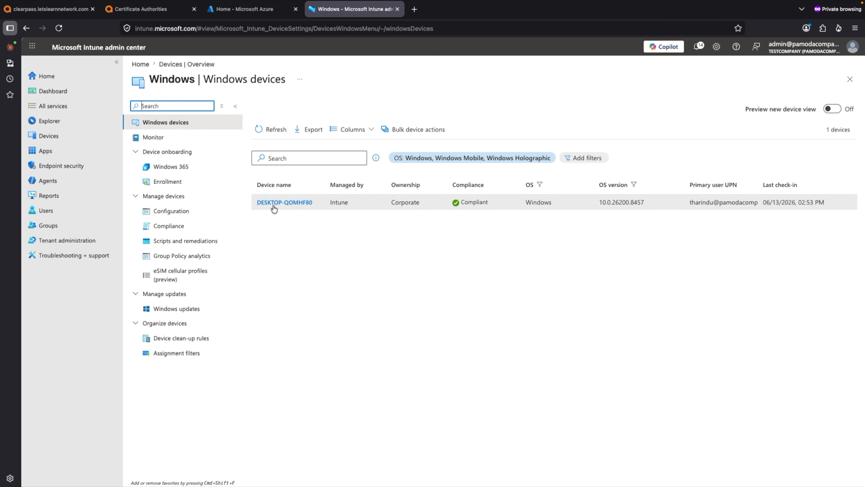
click(274, 204)
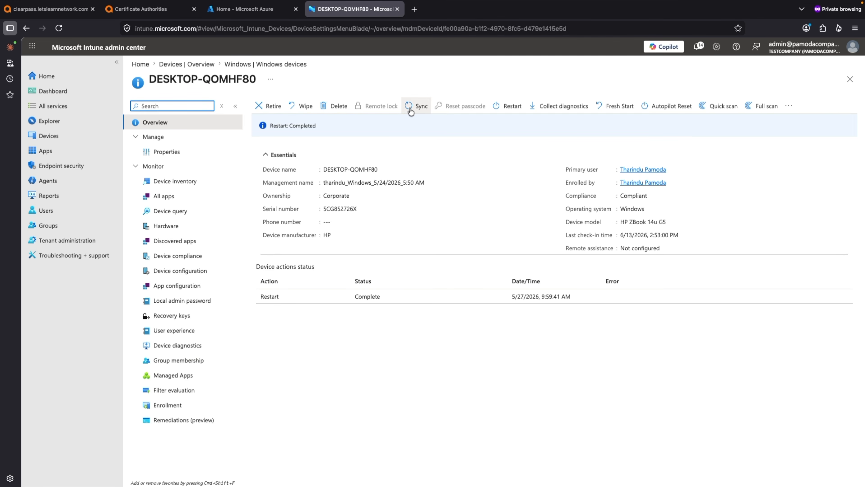
click(411, 111)
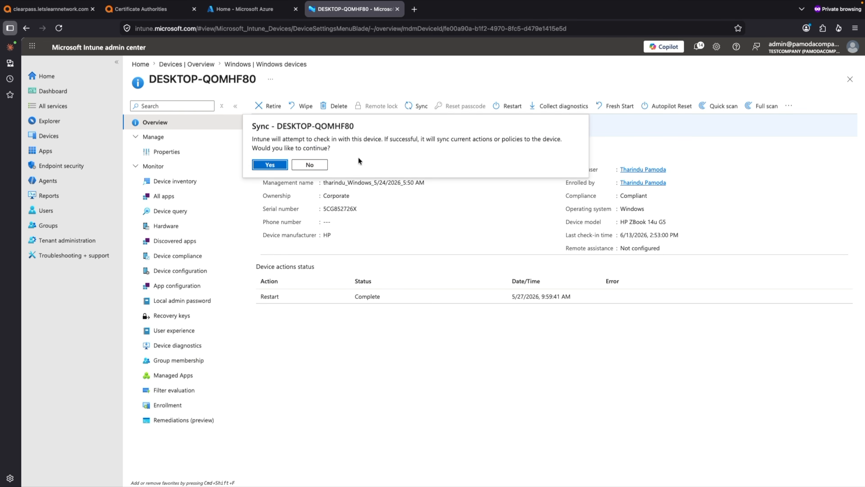
click(270, 165)
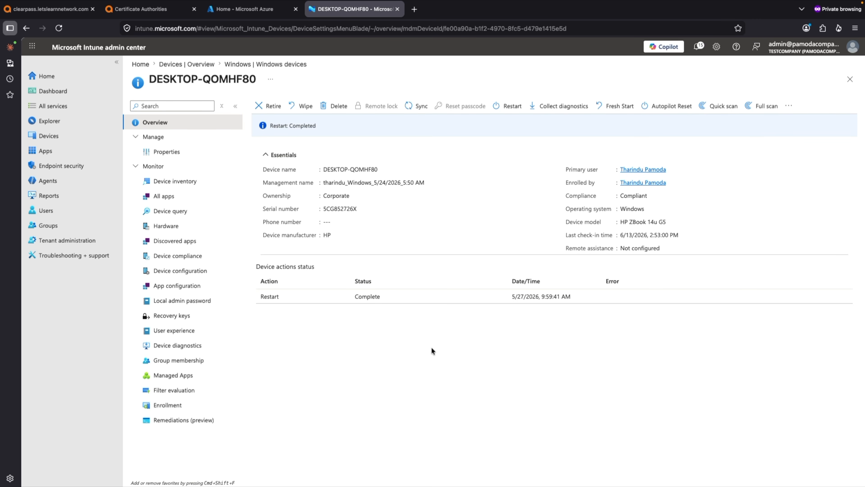
Switch to ClearPass Onboard and list the TLS client certificates issued by the Intune-CA certificate authority
click(150, 9)
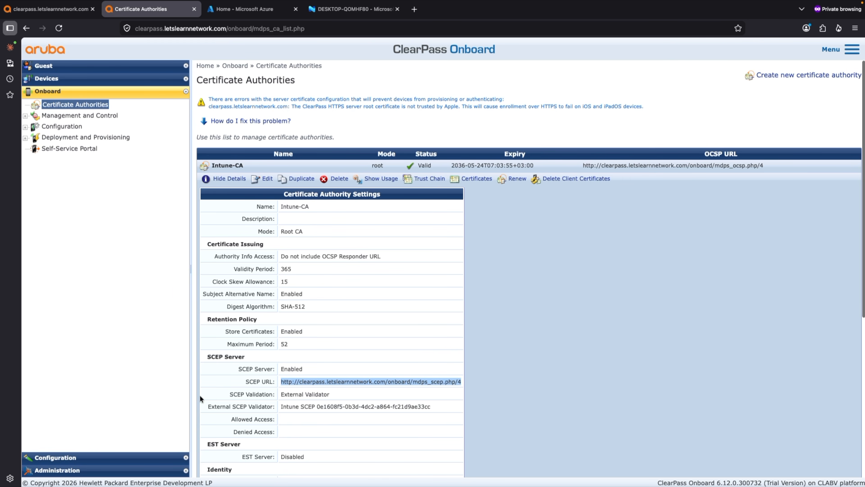
click(63, 108)
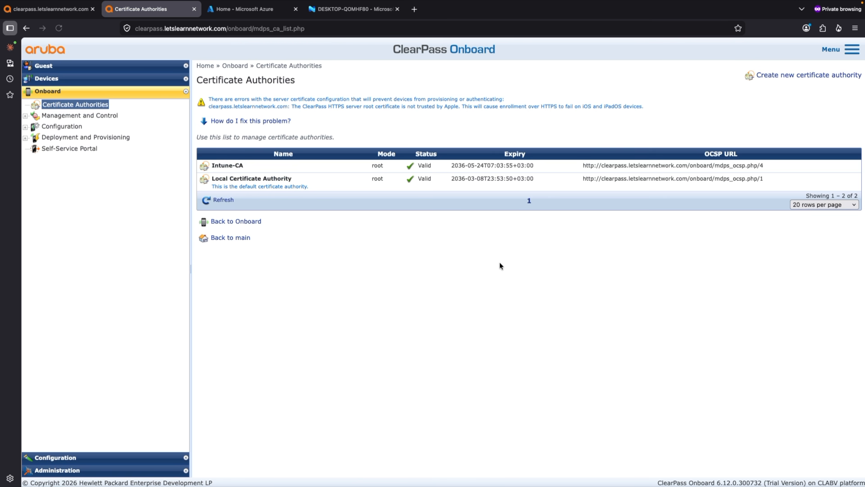
click(281, 169)
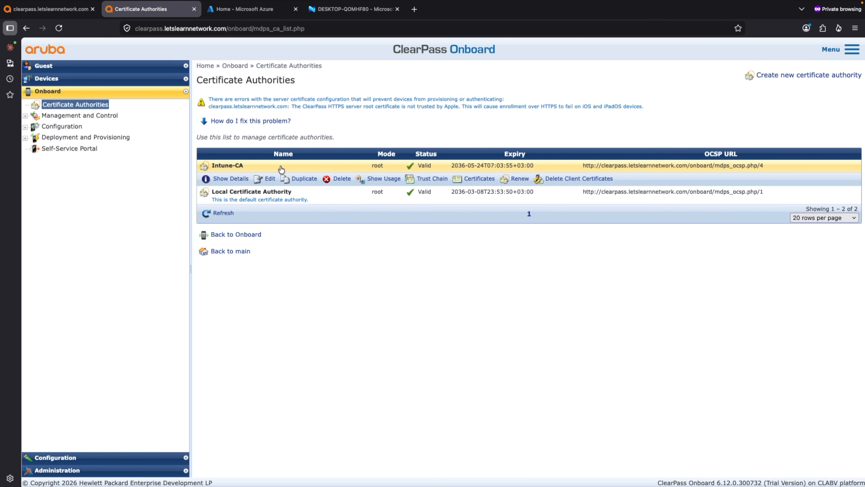
click(484, 181)
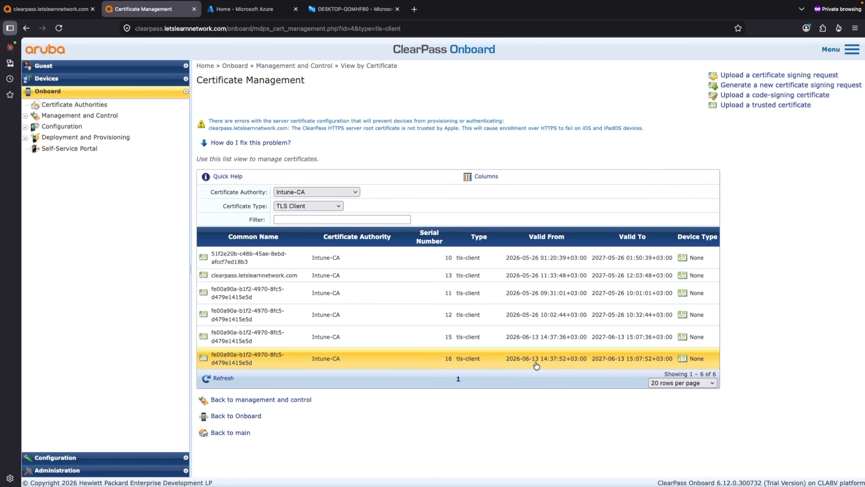
View the subject, validity and issuer details of the Intune-CA client certificate with serial number 16
click(393, 364)
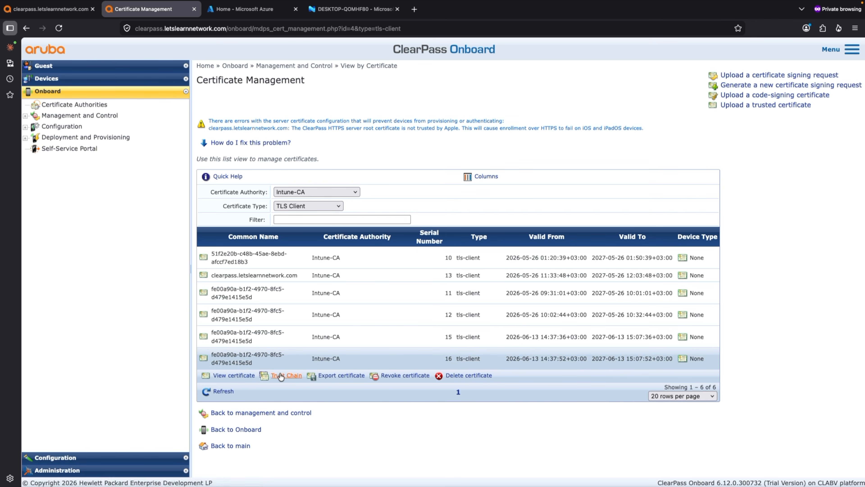
click(234, 375)
scroll(538, 399, down, 5)
scroll(537, 399, down, 1)
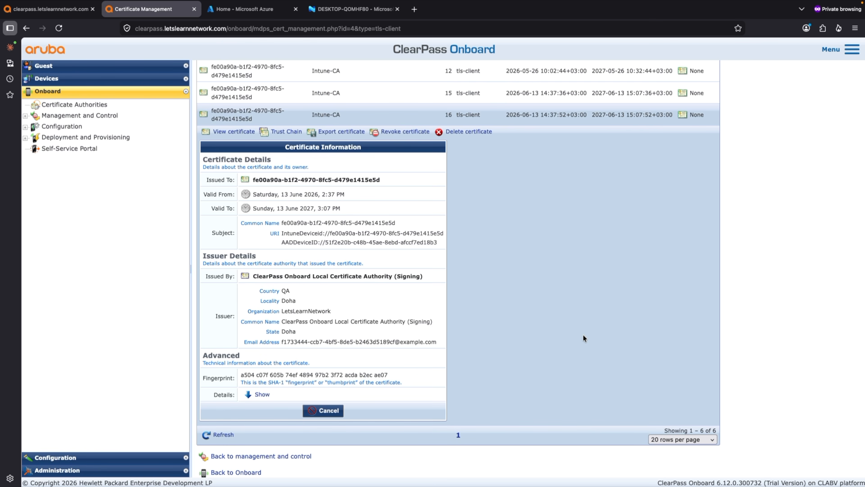
scroll(577, 334, up, 2)
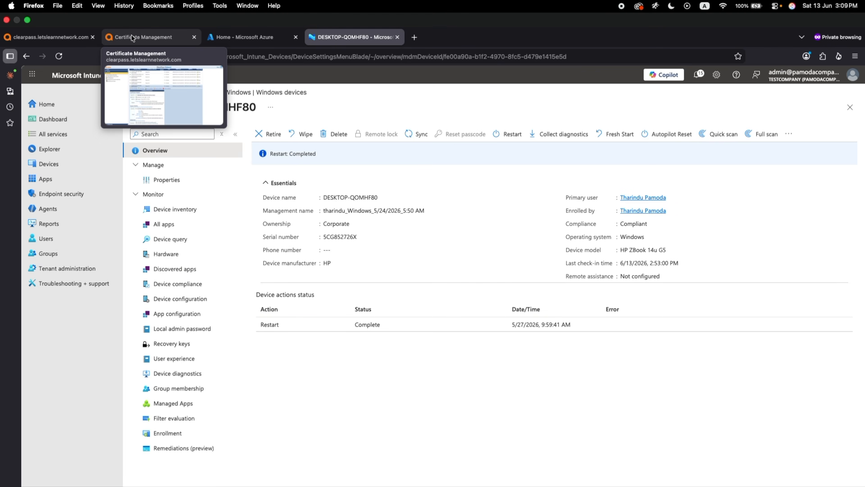
click(133, 37)
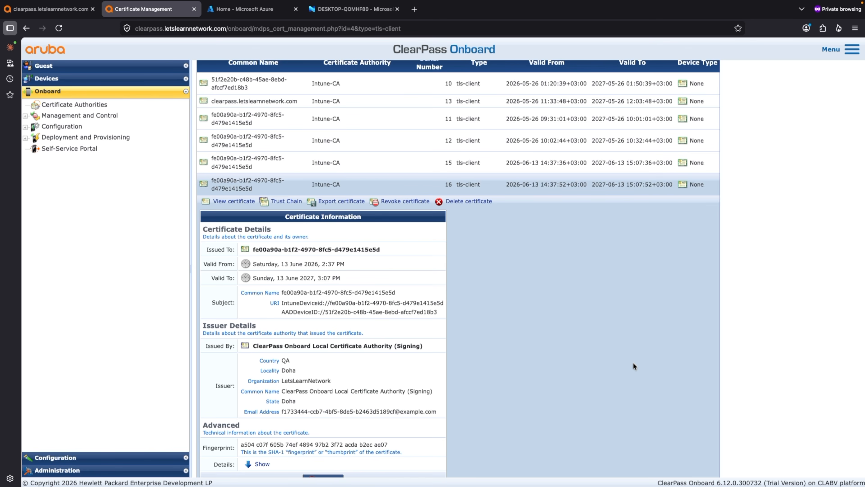
Switch to ClearPass Policy Manager's Access Tracker and open the details of the host RADIUS request from 2026/06/13 15:01:57
click(50, 8)
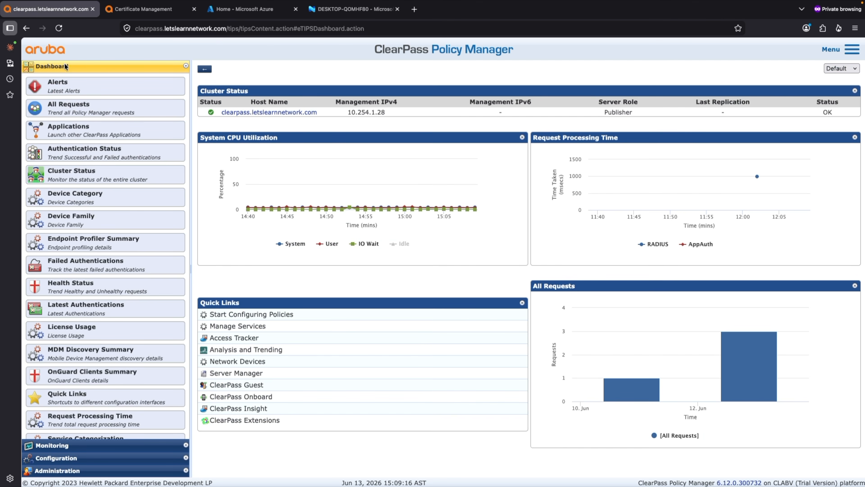
click(79, 447)
click(58, 92)
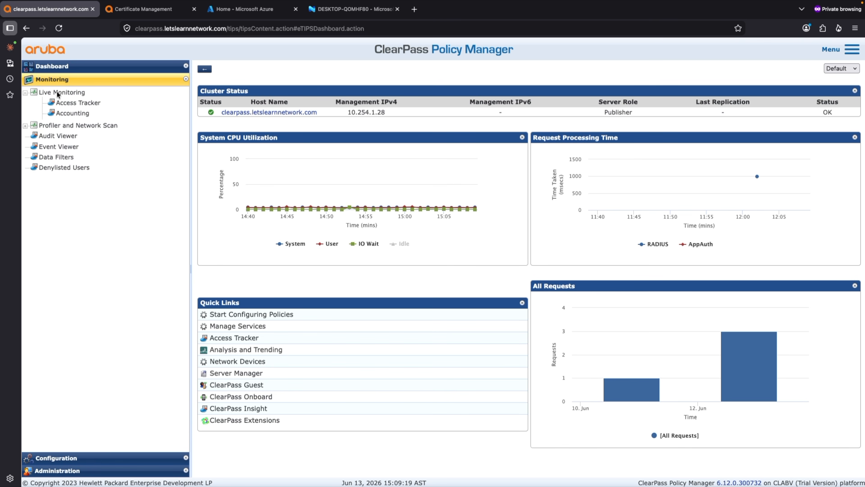
click(66, 104)
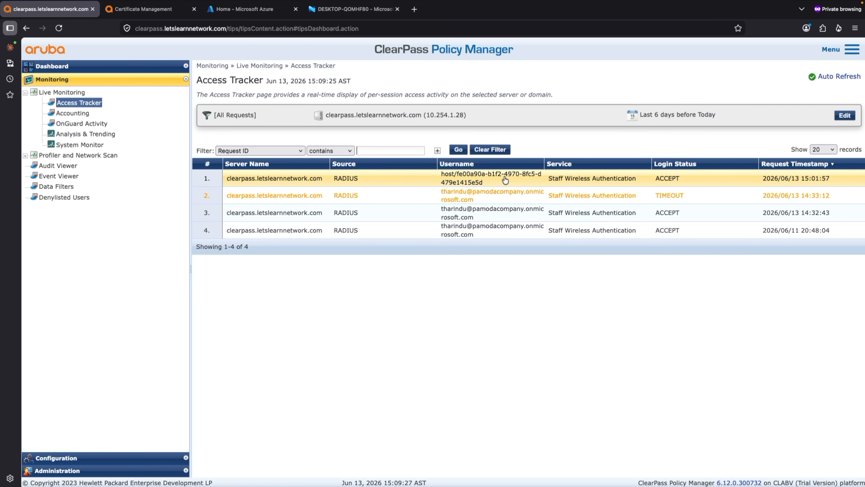
click(504, 178)
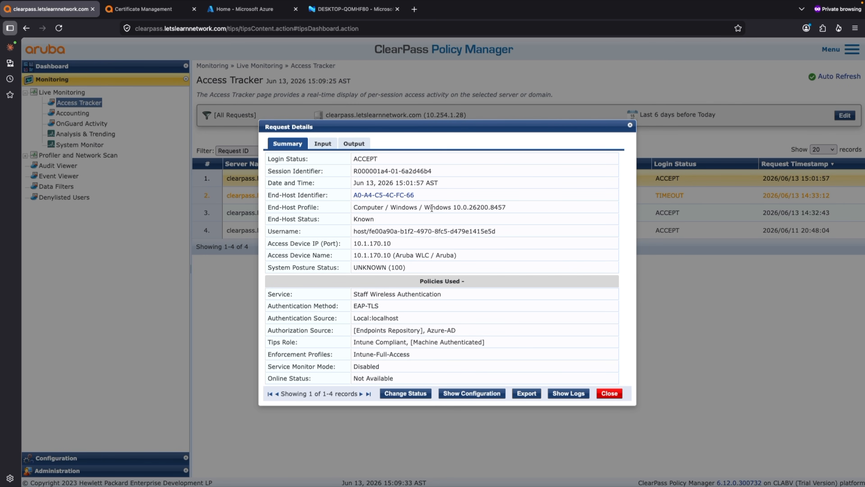
Highlight the request's username, the [Machine Authenticated] role and the EAP-TLS authentication method in the summary
drag(505, 230, 333, 230)
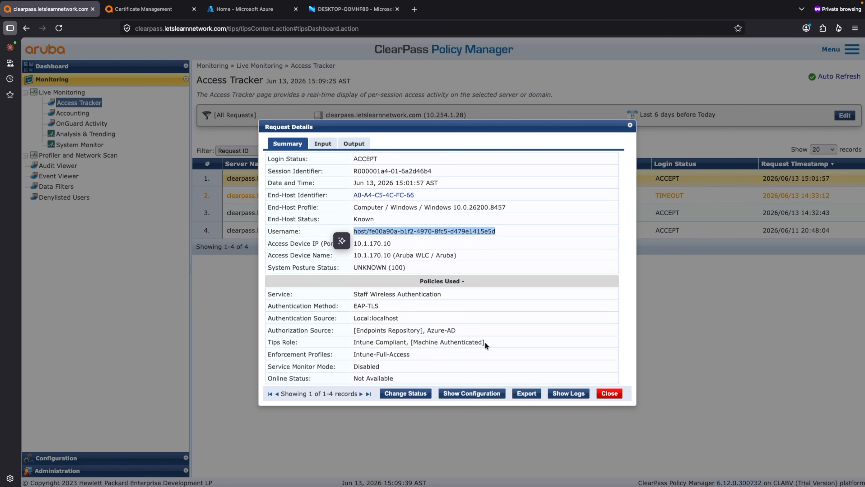
drag(490, 343, 410, 343)
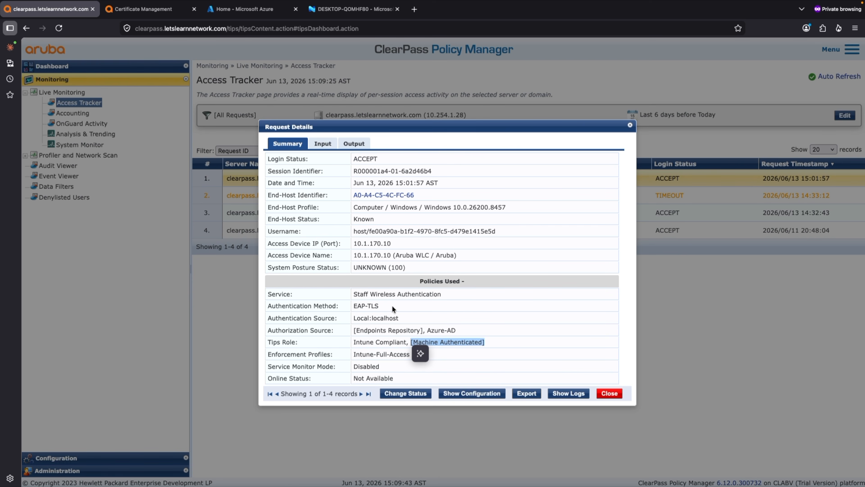
drag(393, 306, 353, 305)
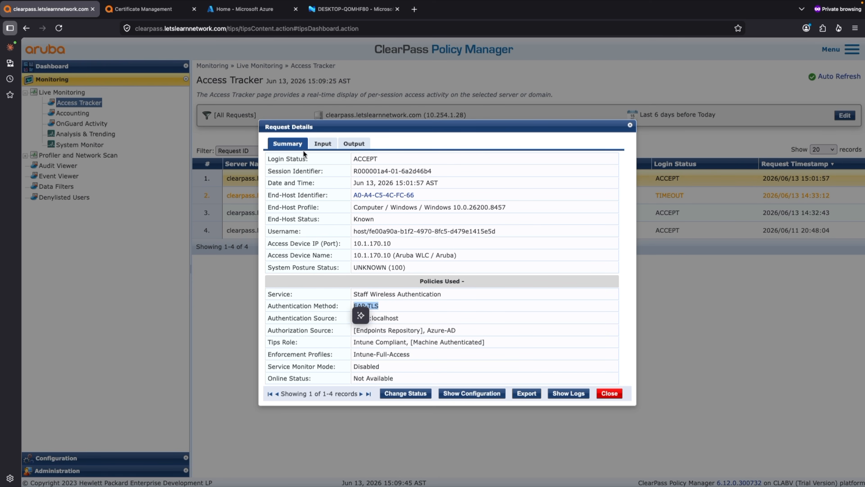
Show the request's computed input attributes and highlight the certificate's Issuer-CN value
click(320, 144)
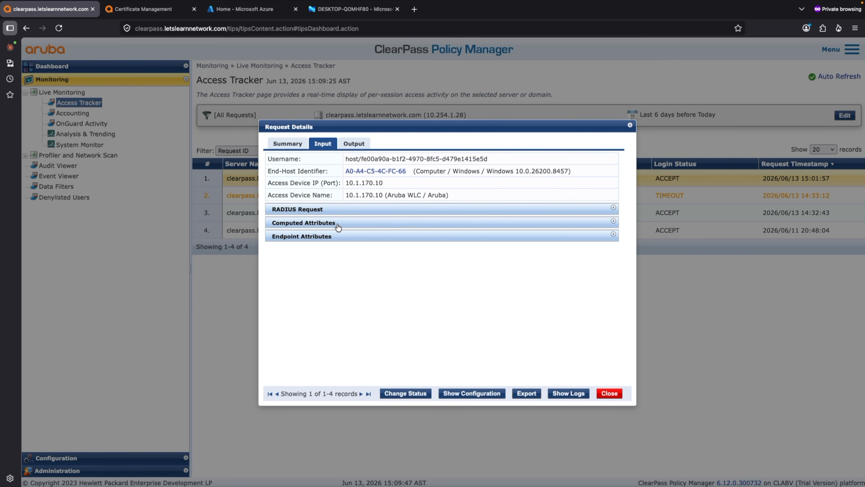
click(337, 225)
scroll(429, 302, down, 5)
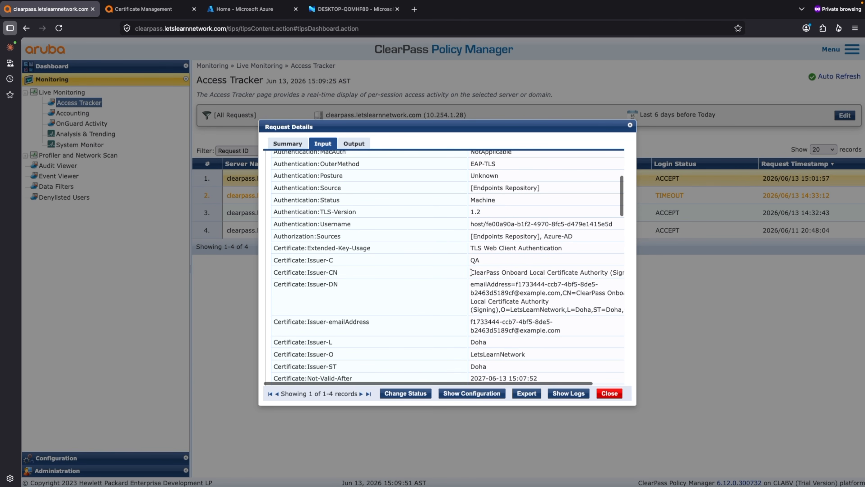
drag(470, 273, 612, 274)
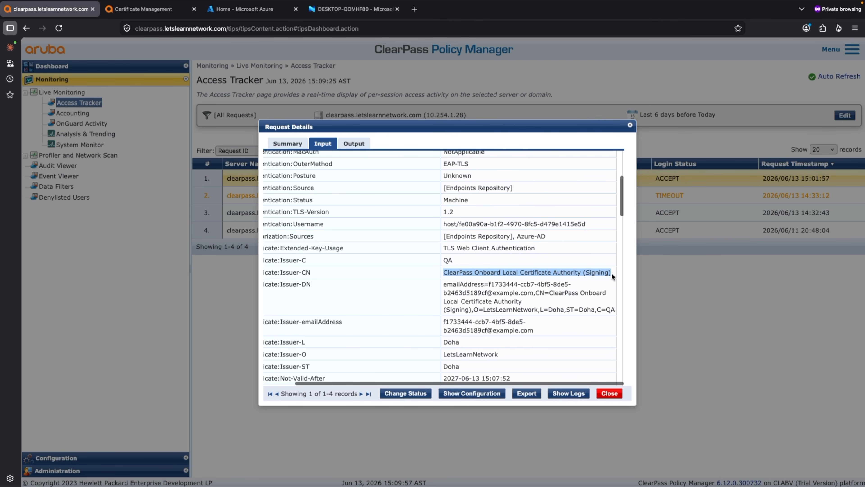
Return to ClearPass Onboard and reopen the list of certificates issued by Intune-CA from the certificate authorities
click(153, 13)
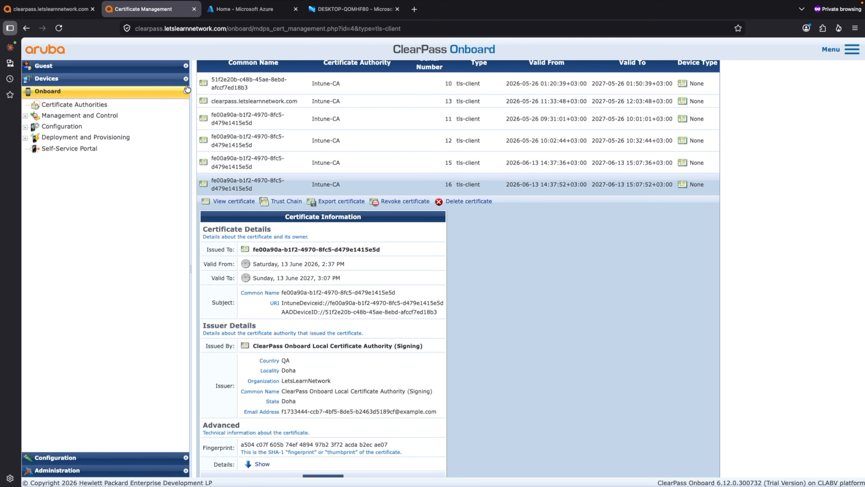
scroll(364, 283, up, 5)
scroll(365, 281, up, 2)
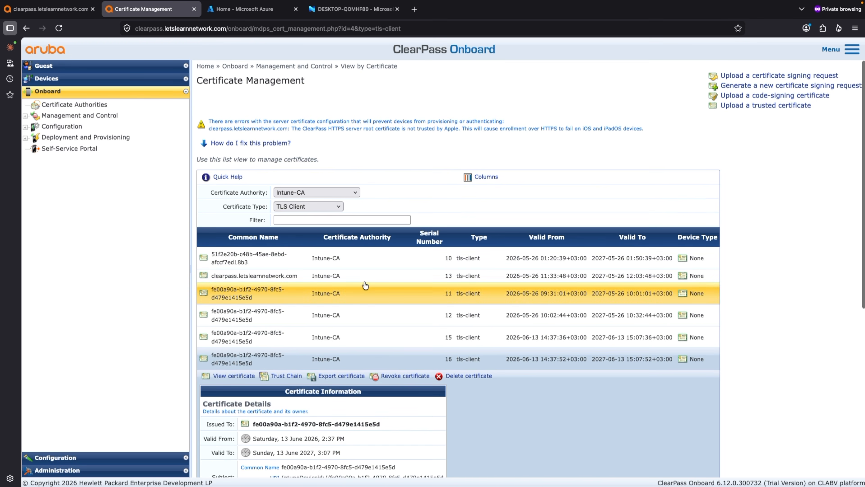
click(99, 104)
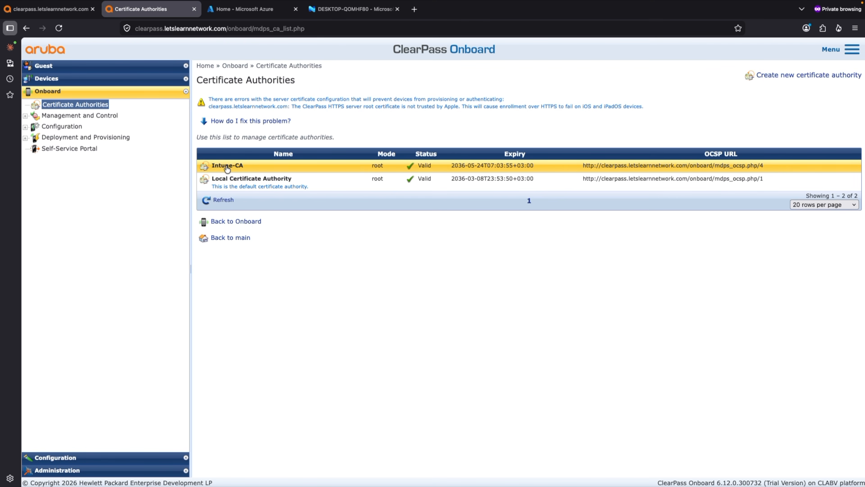
click(227, 167)
click(481, 179)
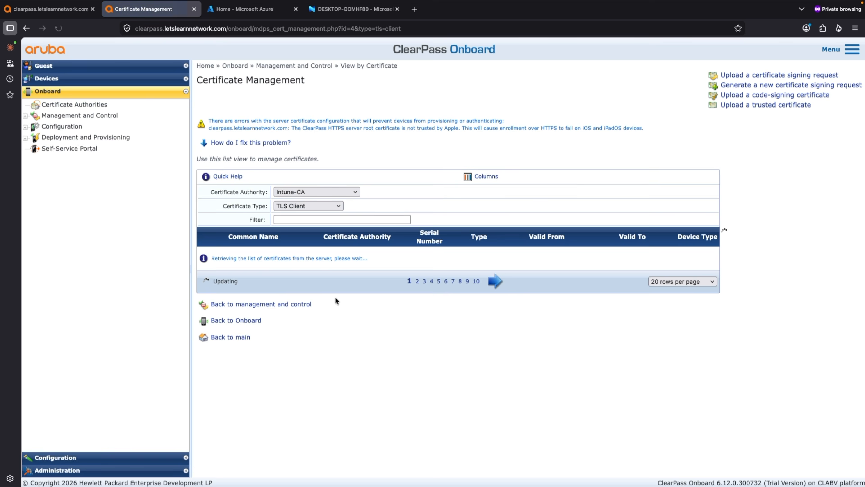
View the client certificate with serial number 16, open its trust chain and highlight the self-signed root authority
click(334, 358)
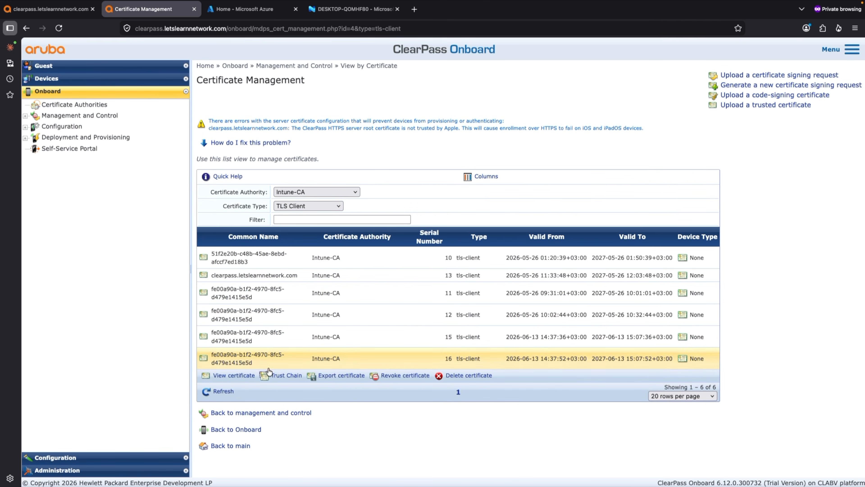
click(242, 379)
scroll(355, 345, down, 6)
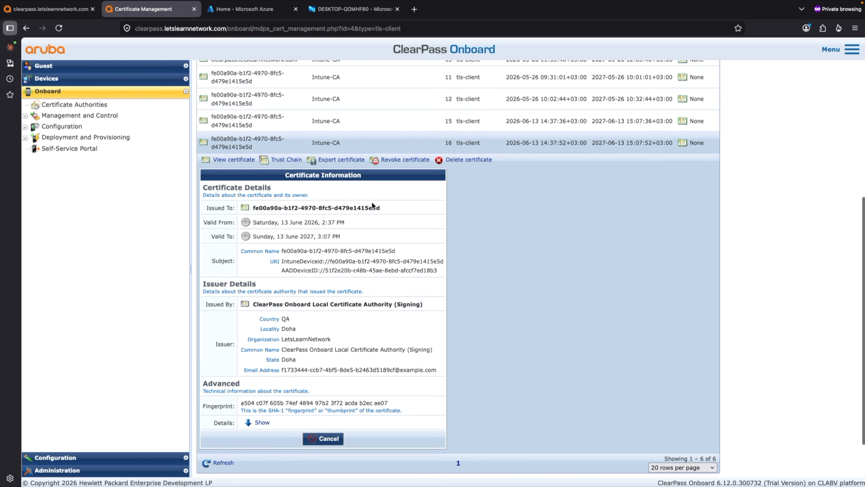
click(286, 160)
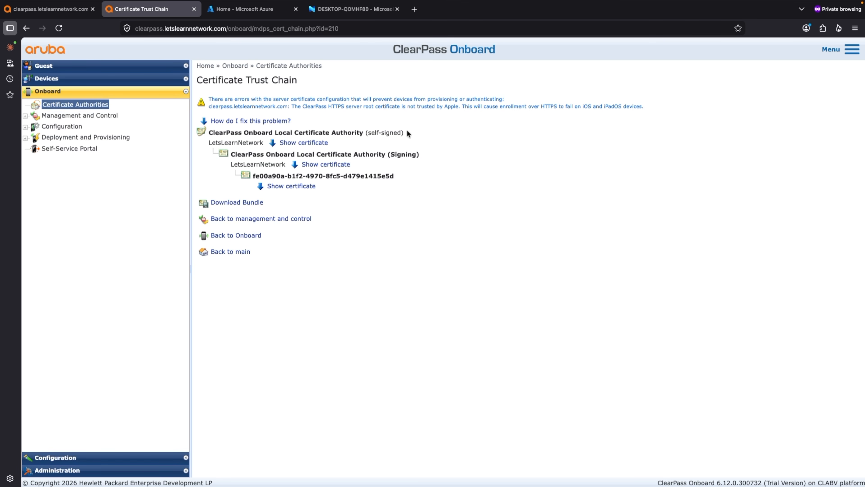
drag(408, 132, 341, 131)
Return to the Access Tracker request, review its certificate and Intune endpoint attributes, and close the request details
click(67, 15)
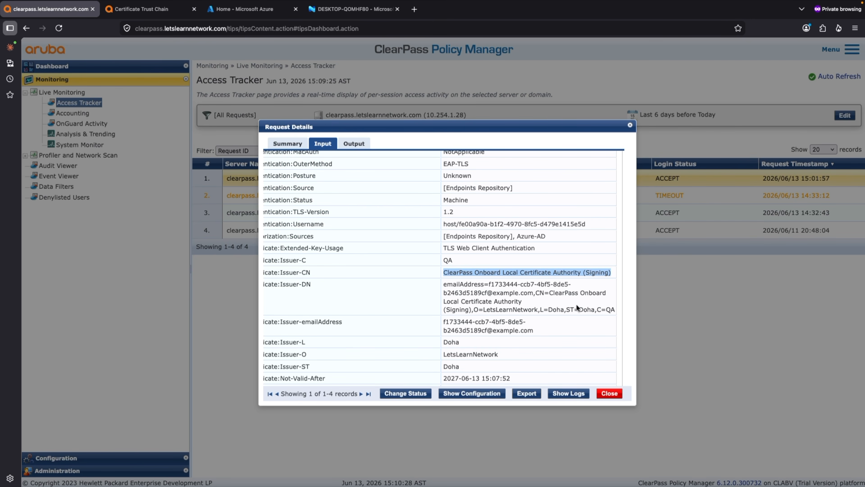
scroll(531, 312, down, 2)
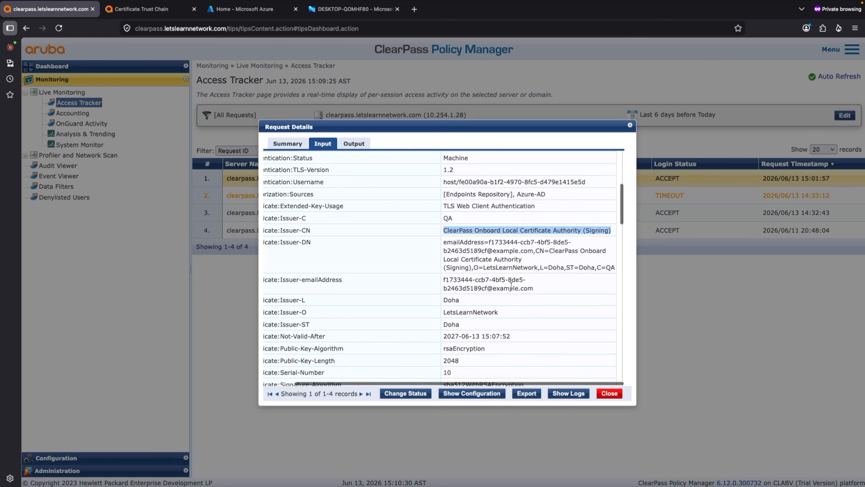
scroll(527, 361, up, 1)
scroll(531, 336, down, 10)
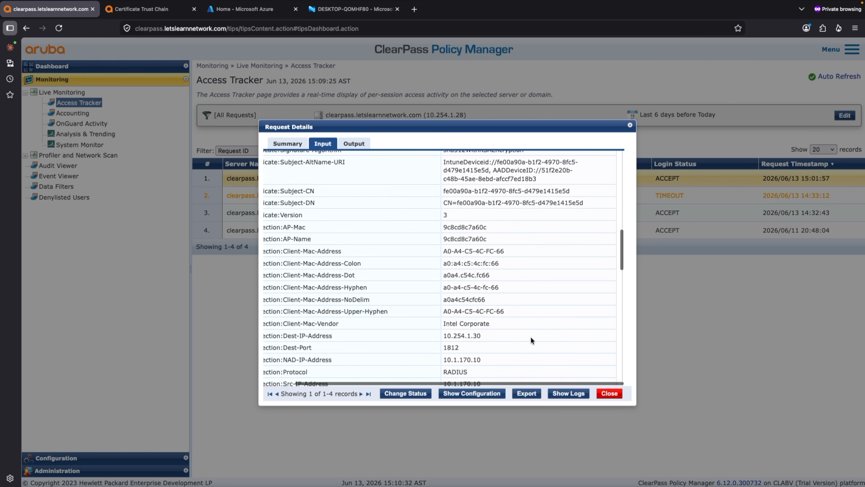
scroll(531, 336, down, 5)
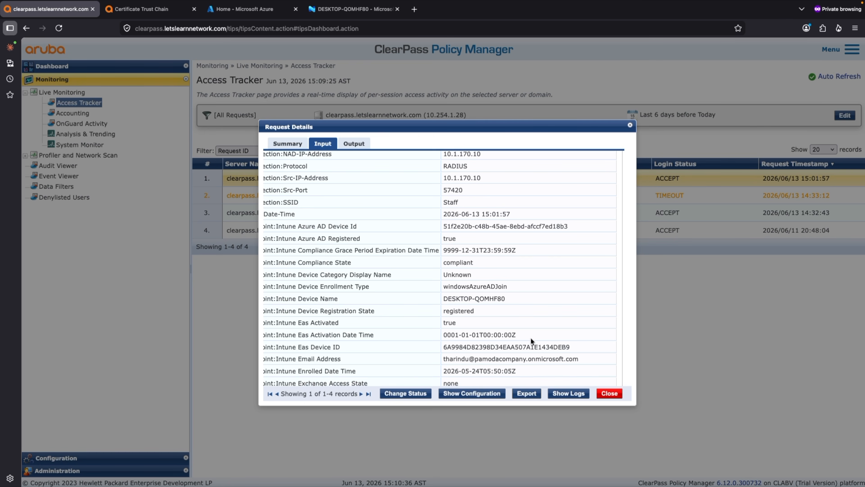
scroll(531, 337, down, 10)
scroll(565, 358, down, 3)
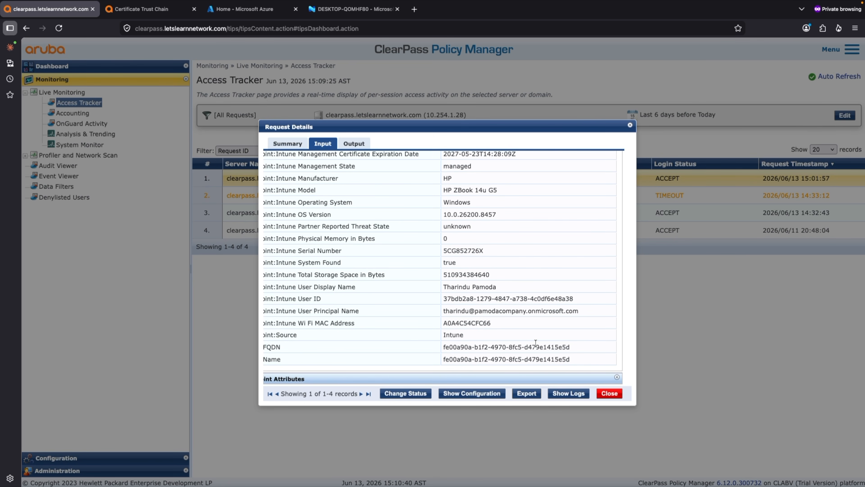
scroll(536, 342, up, 10)
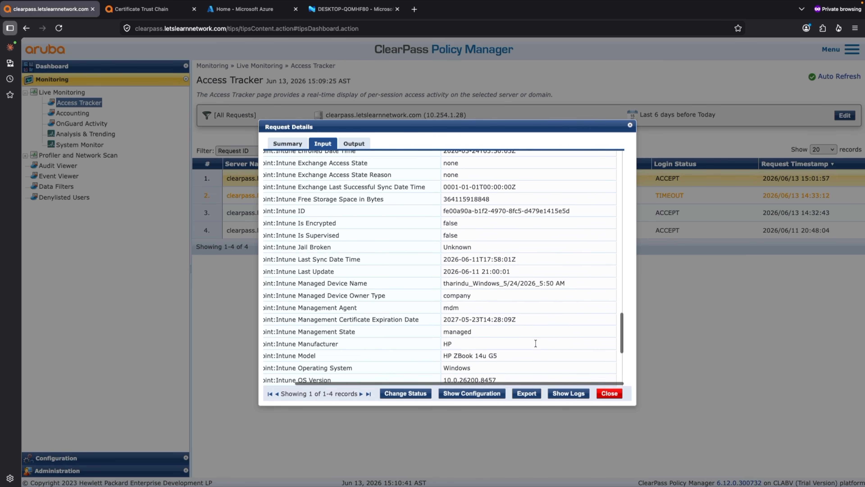
click(608, 394)
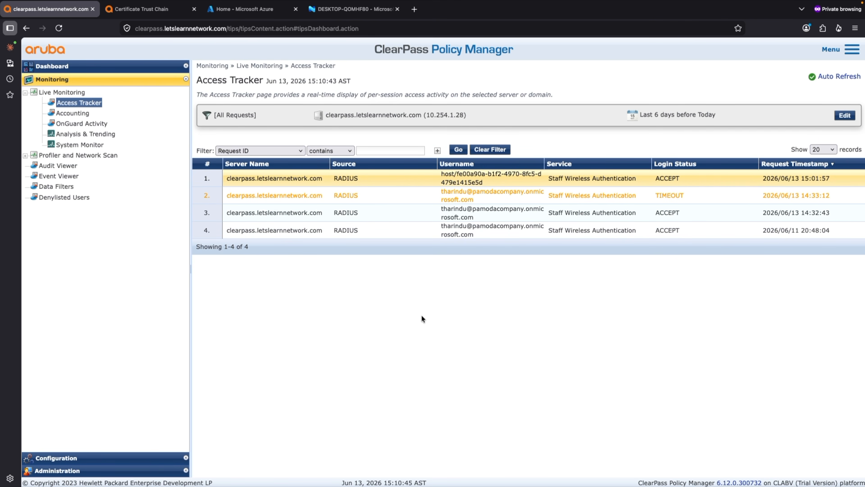
Open the configuration section of ClearPass Policy Manager
click(60, 459)
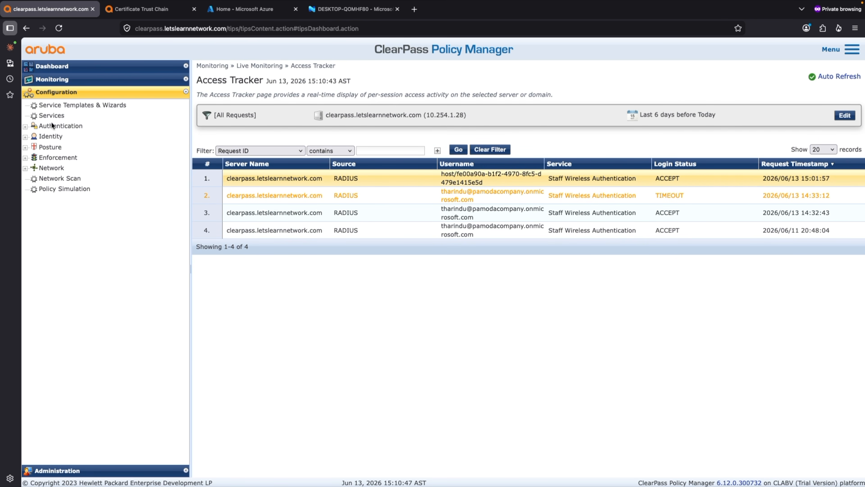